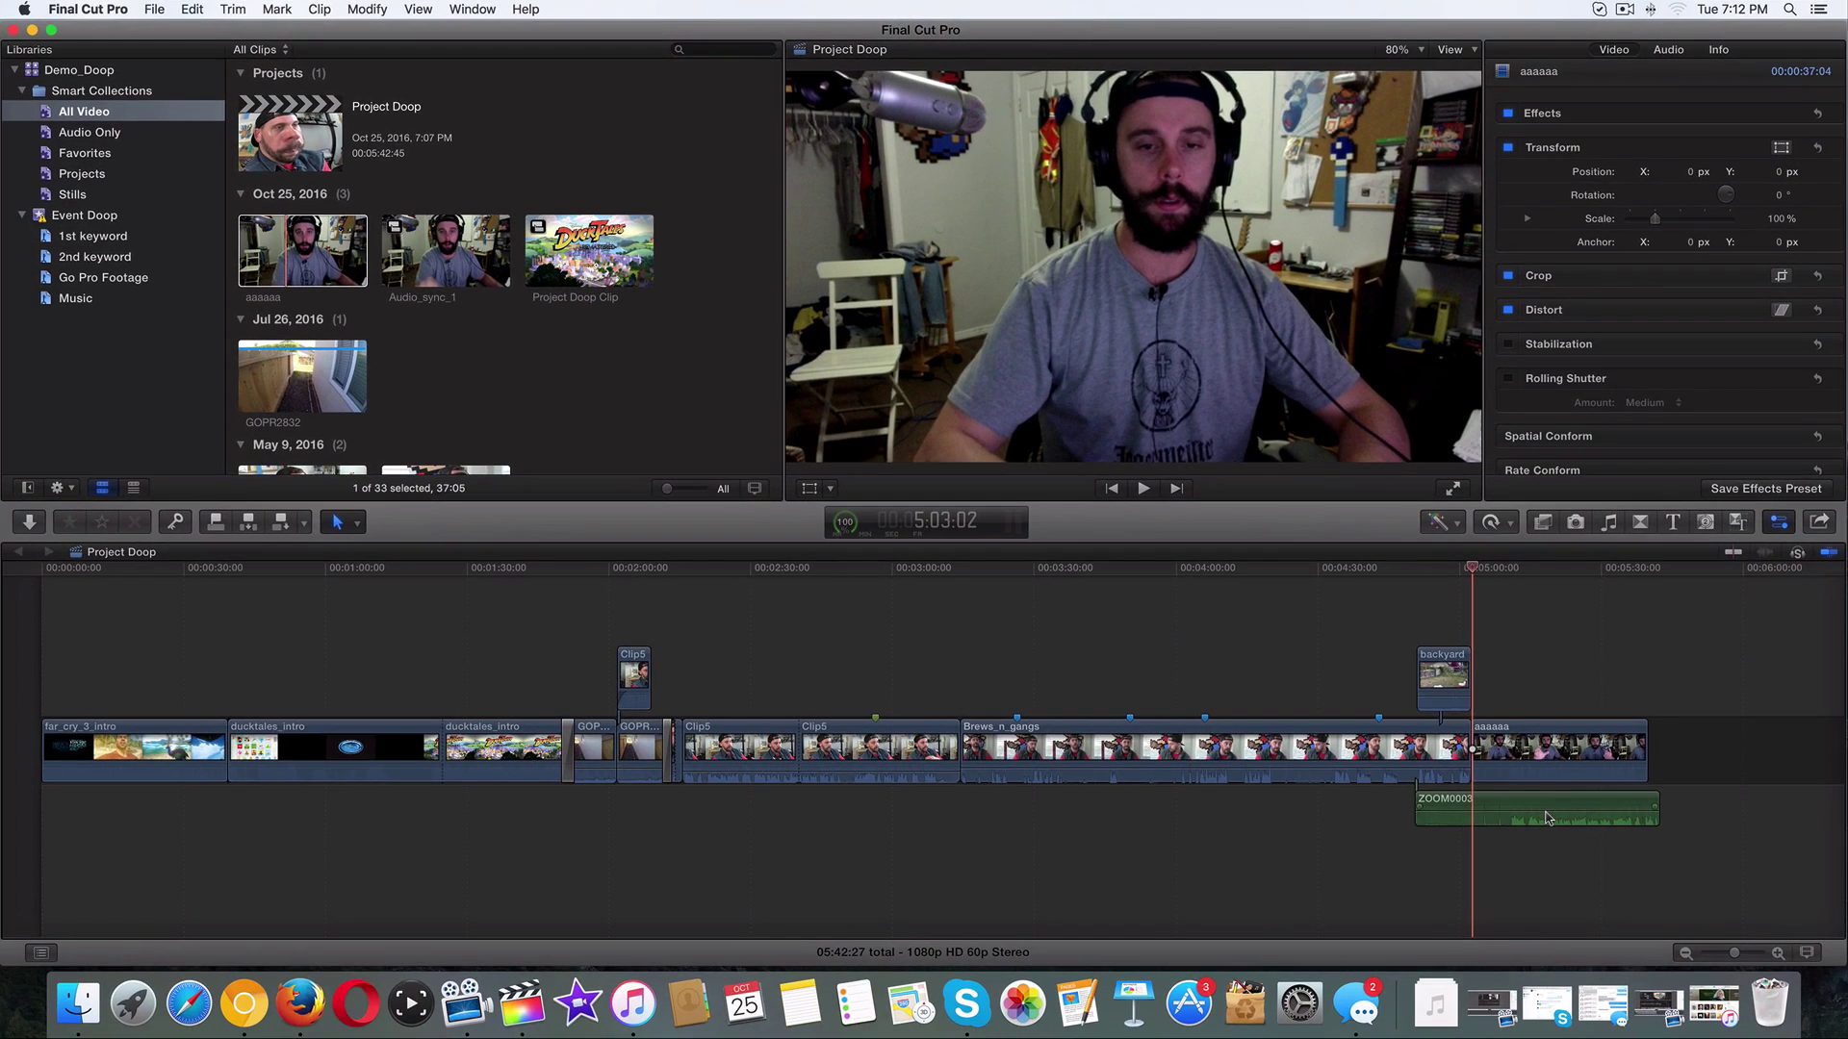
Lower the aaaaaa clip's camera audio, play the section back, then return the playhead to 5:14:46.
{"action": "left_click", "coordinate": [1547, 806]}
{"action": "left_click_drag", "start_coordinate": [1549, 778], "coordinate": [1545, 773]}
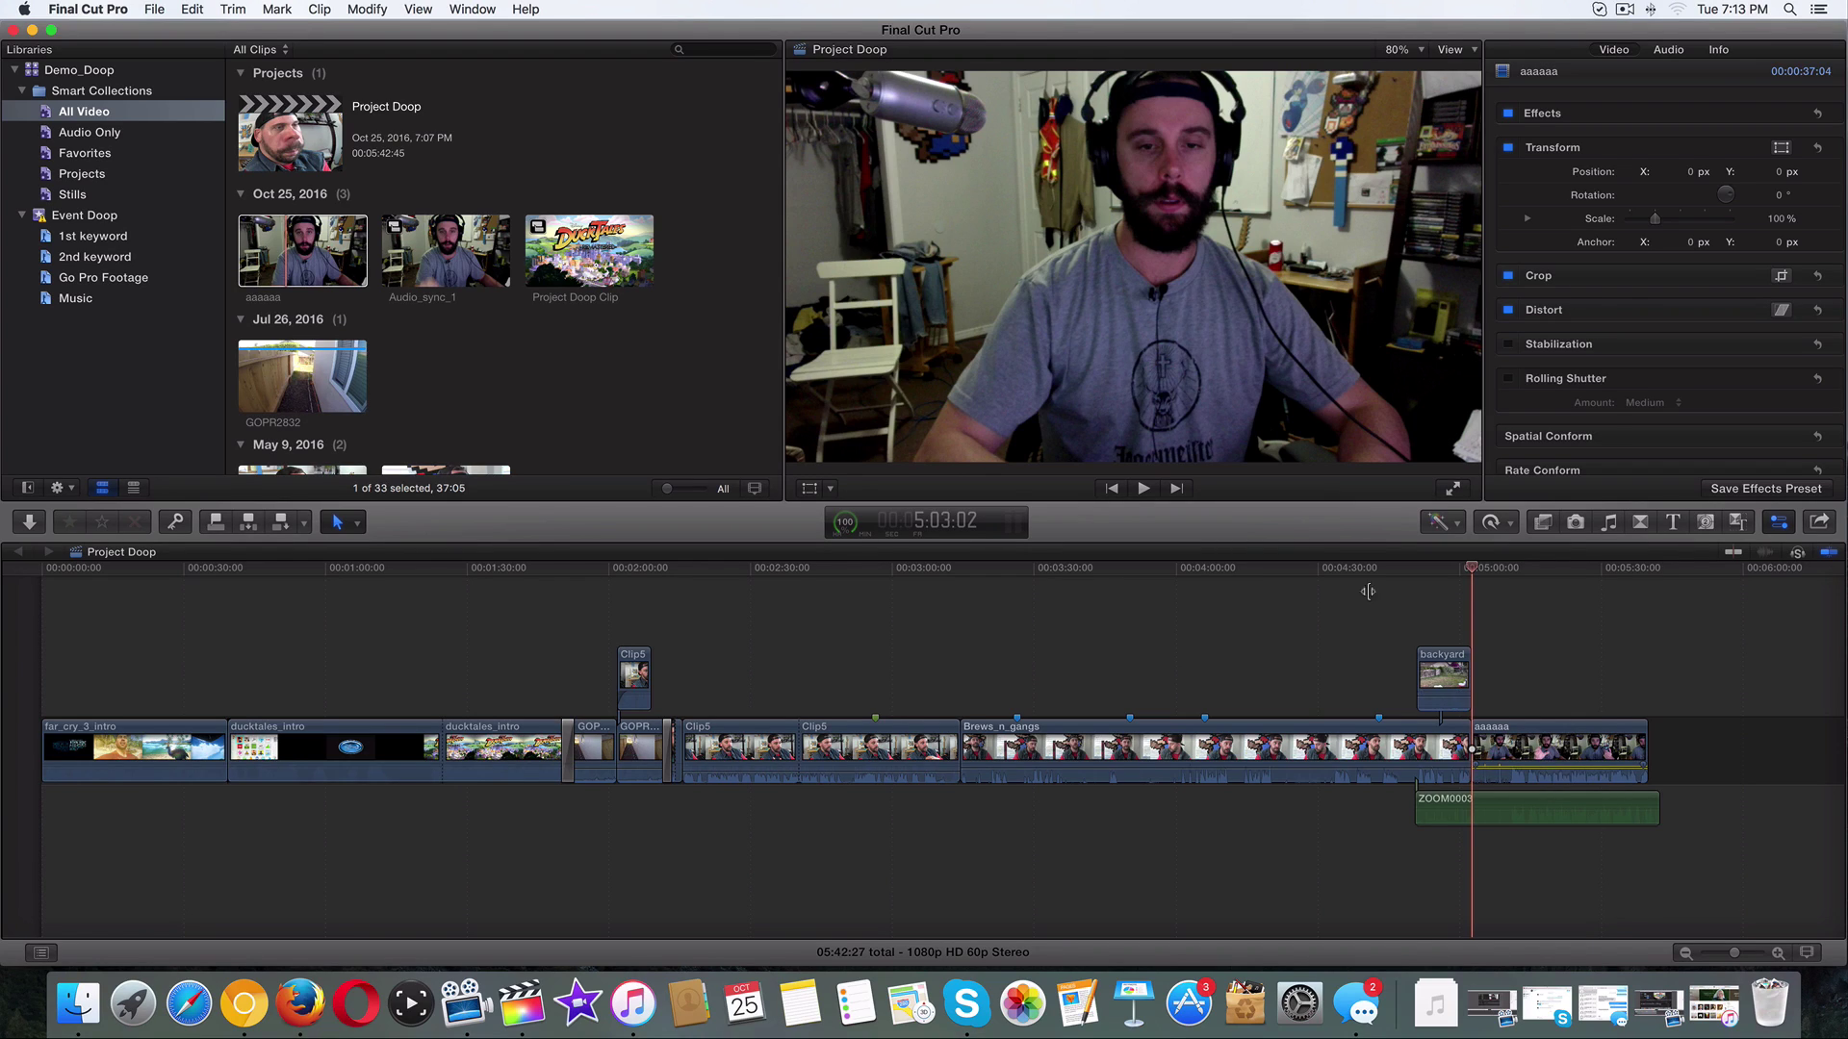
{"action": "left_click", "coordinate": [1143, 488]}
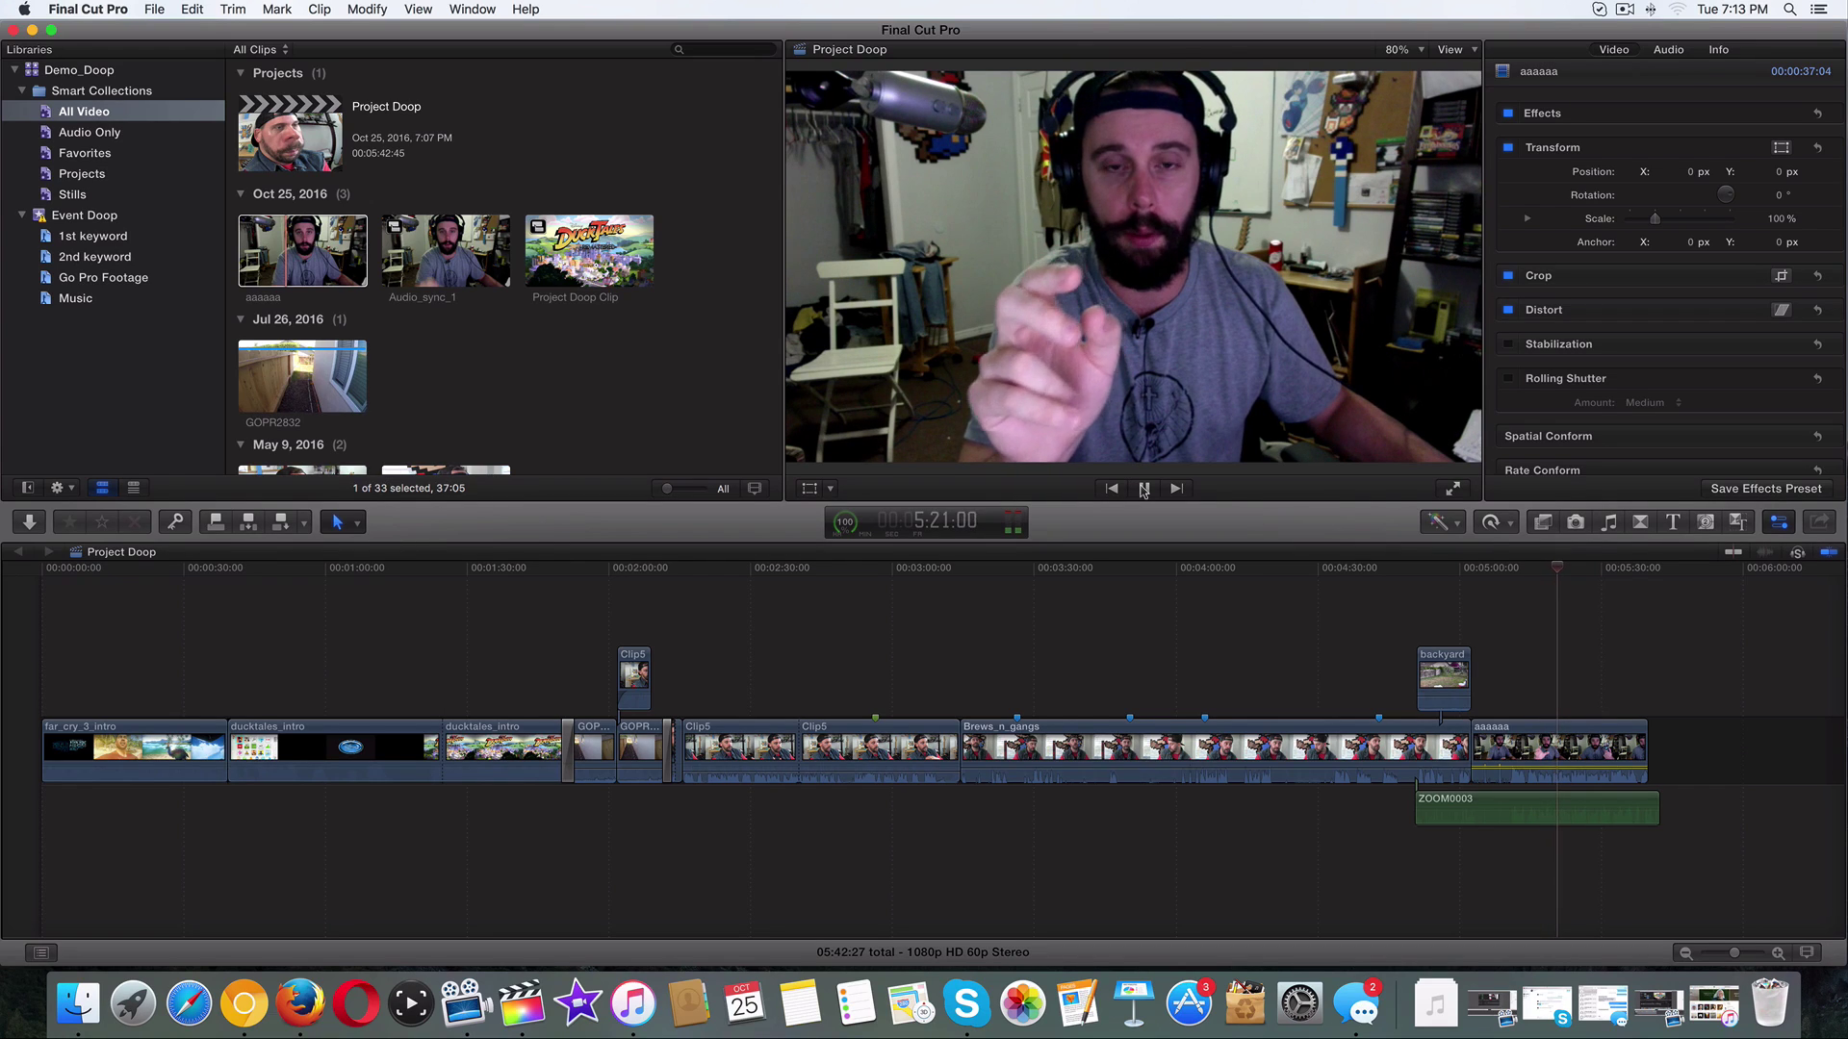
{"action": "left_click", "coordinate": [1144, 489]}
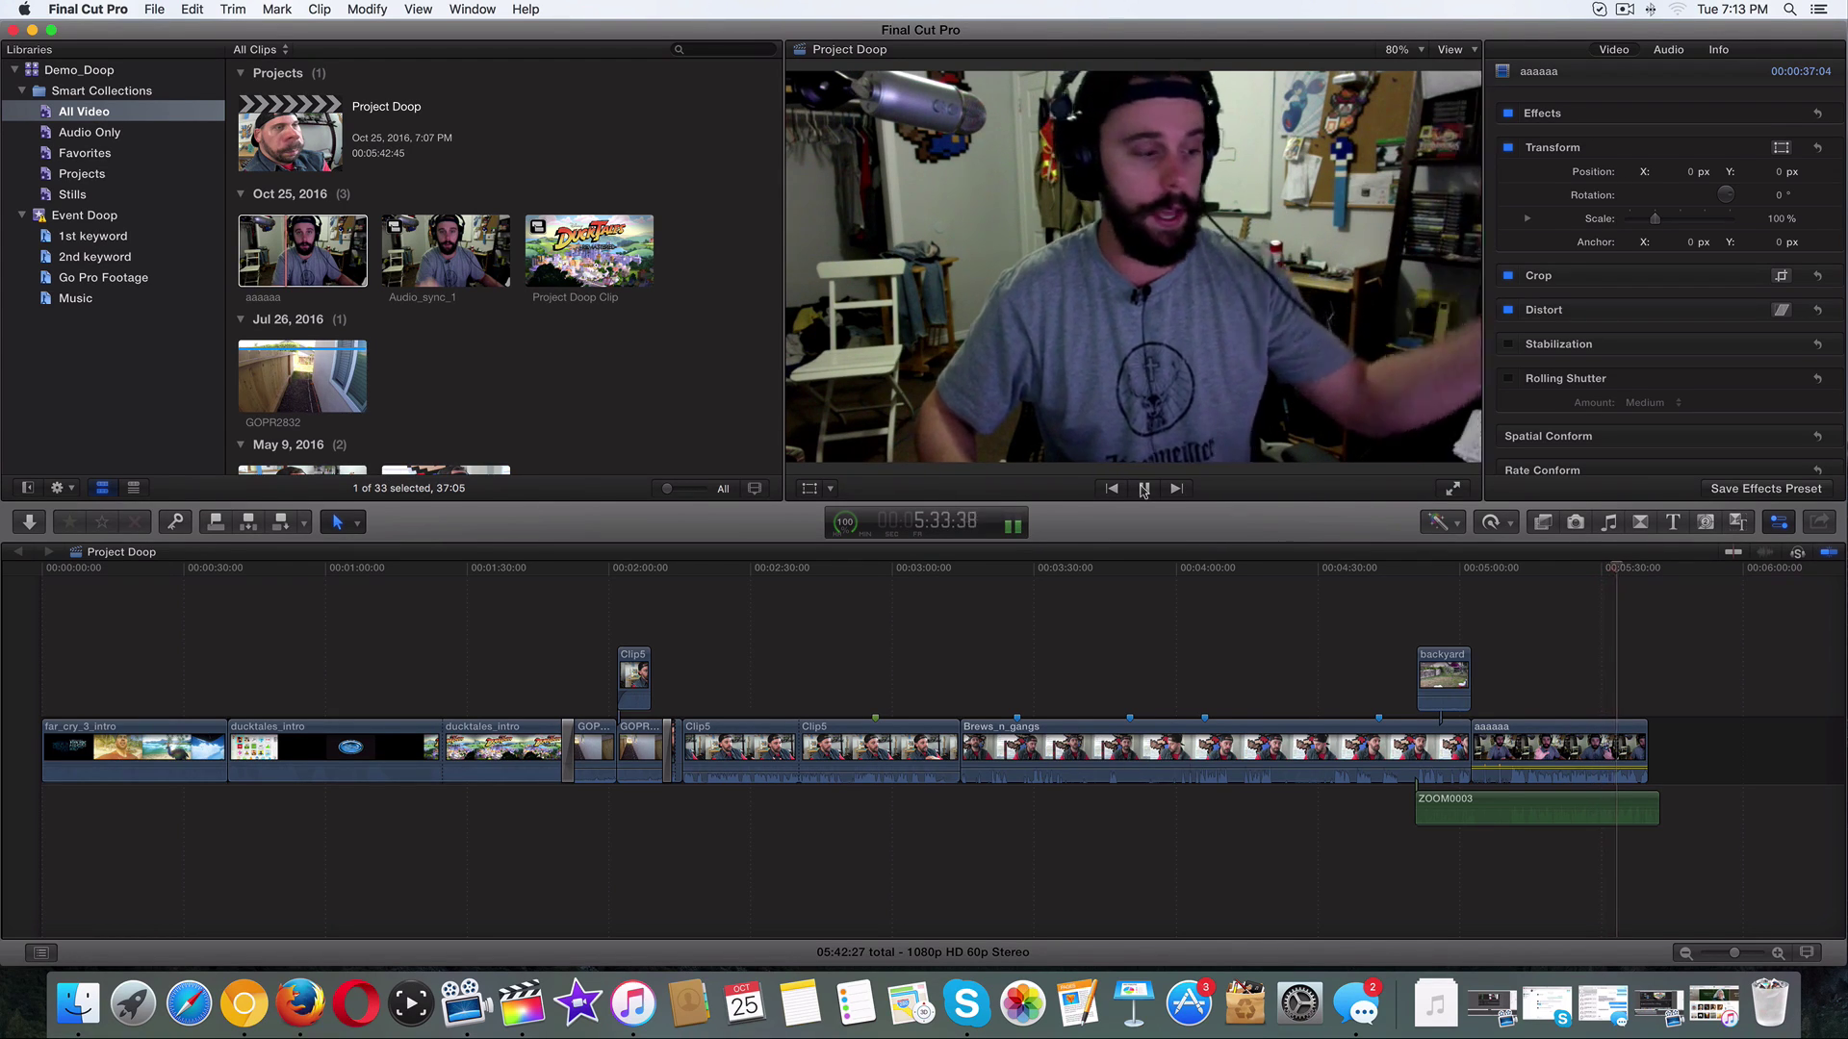
{"action": "left_click", "coordinate": [1143, 488]}
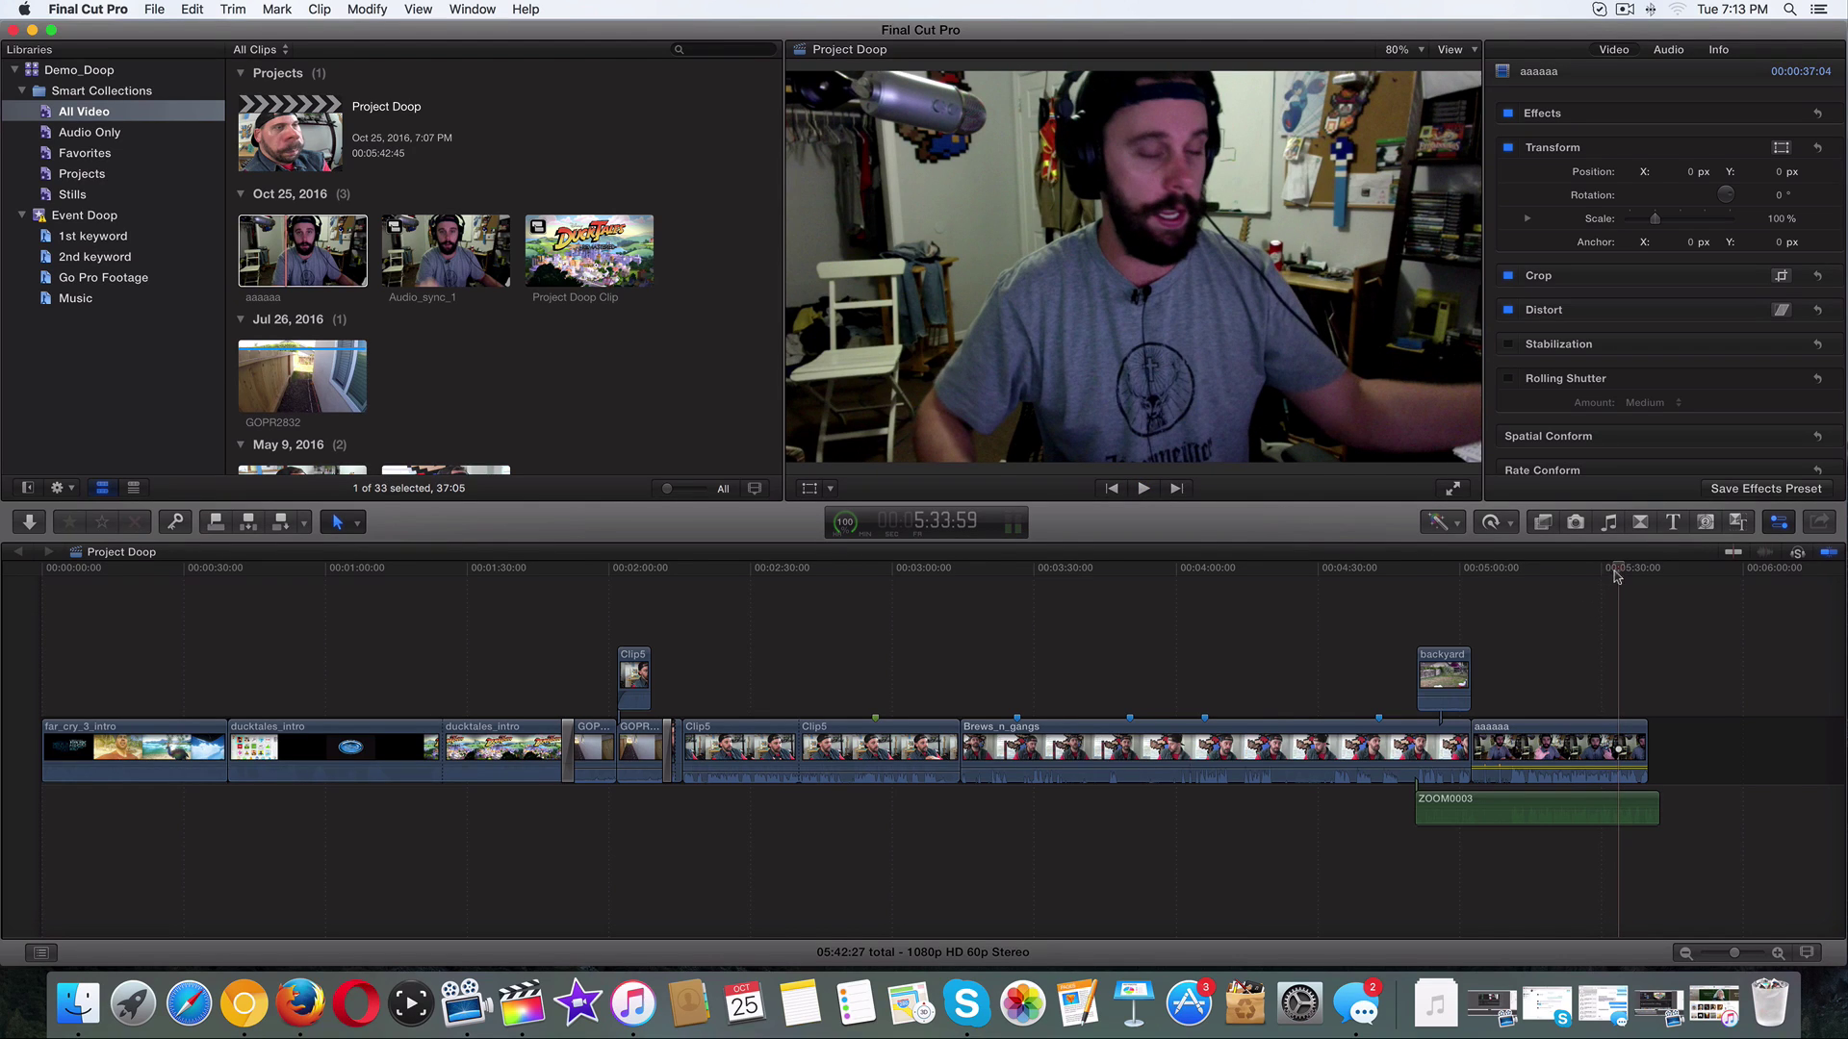
{"action": "left_click_drag", "start_coordinate": [1618, 568], "coordinate": [1521, 590]}
Zoom in on the timeline around aaaaaa and raise the ZOOM0003 volume line to 4 dB.
{"action": "left_click", "coordinate": [1508, 736]}
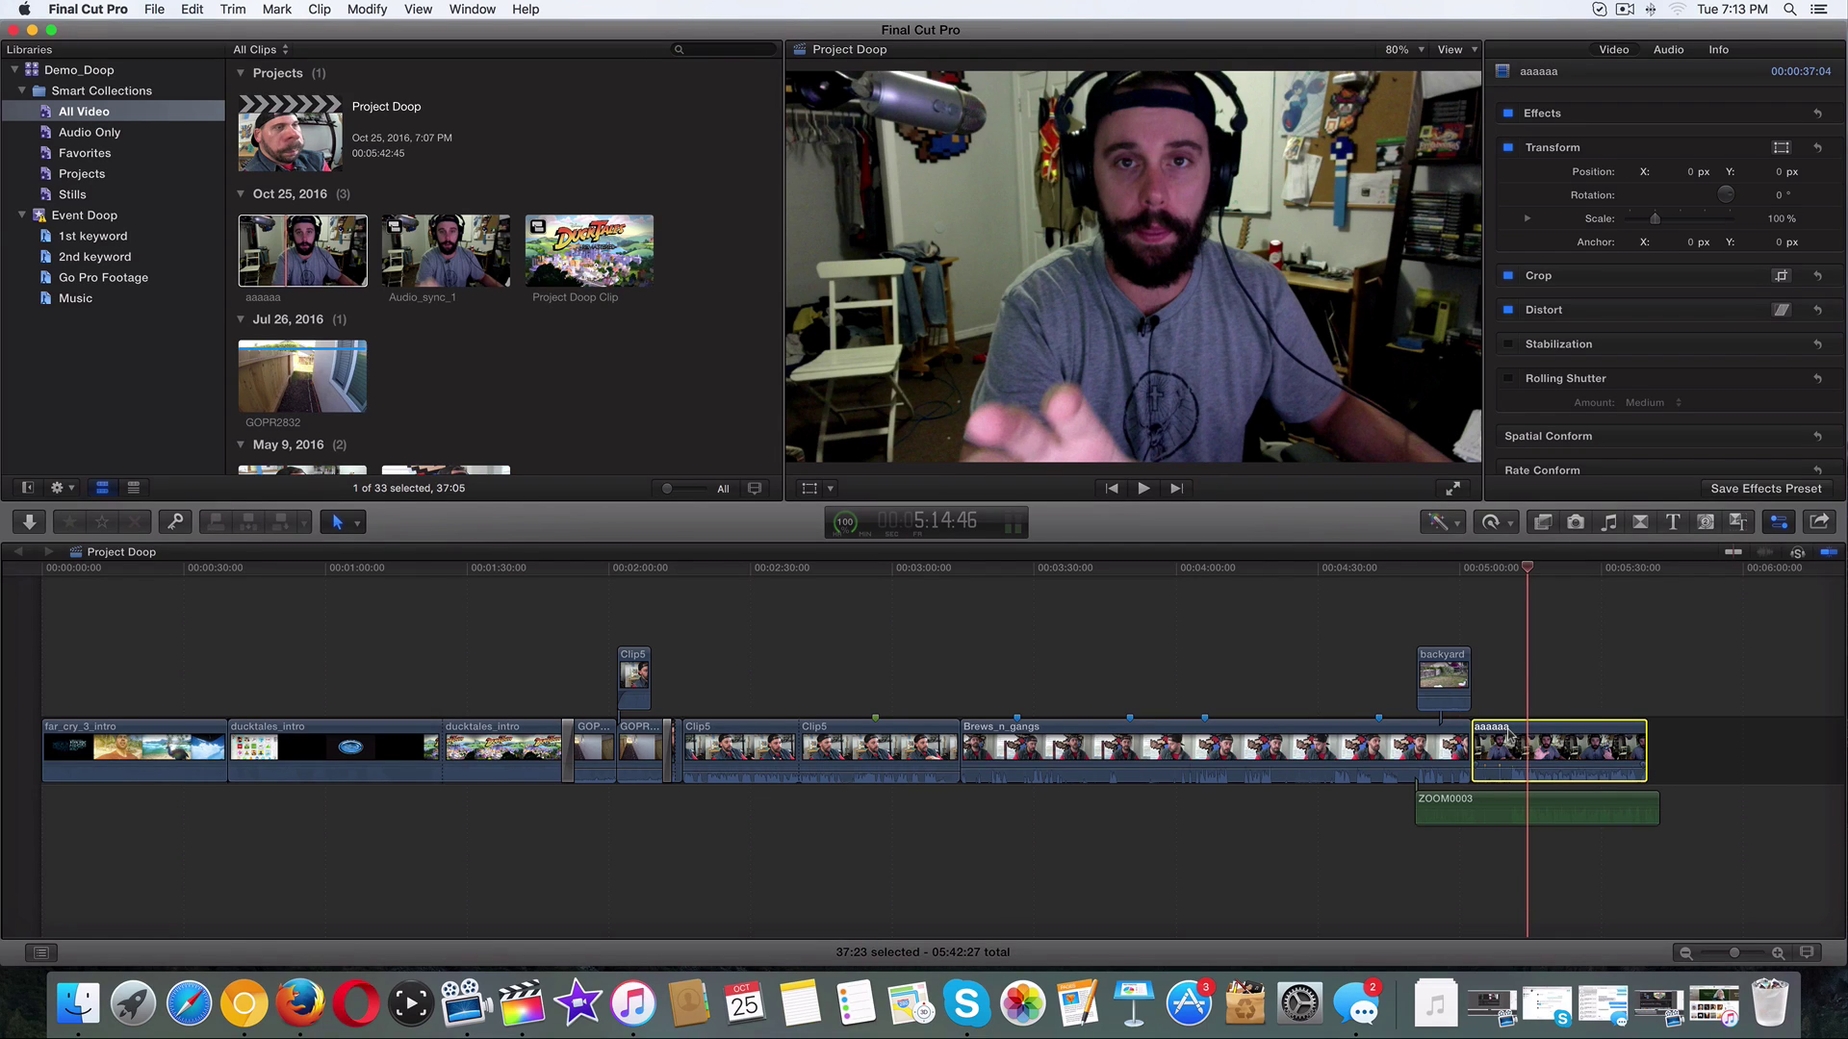
{"action": "key", "text": "super+equal"}
{"action": "key", "text": "super+equal"}
{"action": "key", "text": "super+equal"}
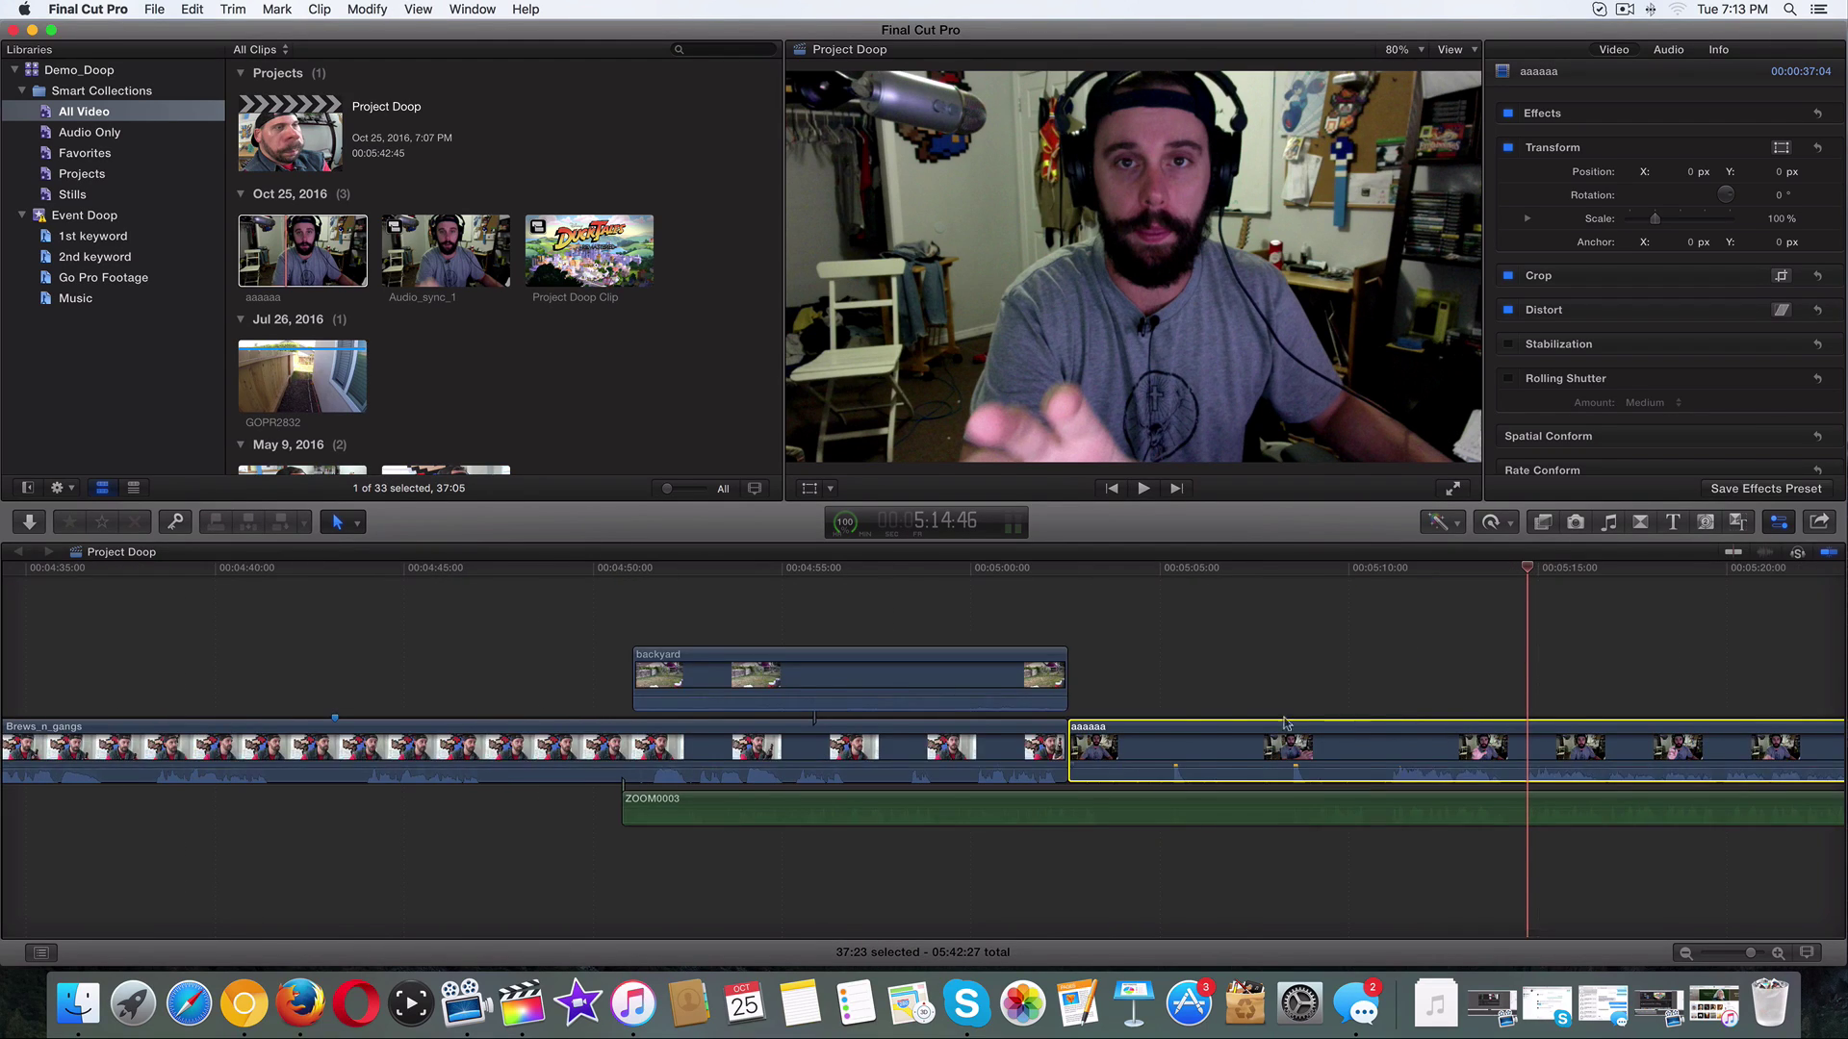
{"action": "scroll", "coordinate": [1281, 723], "scroll_direction": "left", "scroll_amount": 3}
{"action": "scroll", "coordinate": [1232, 789], "scroll_direction": "right", "scroll_amount": 6}
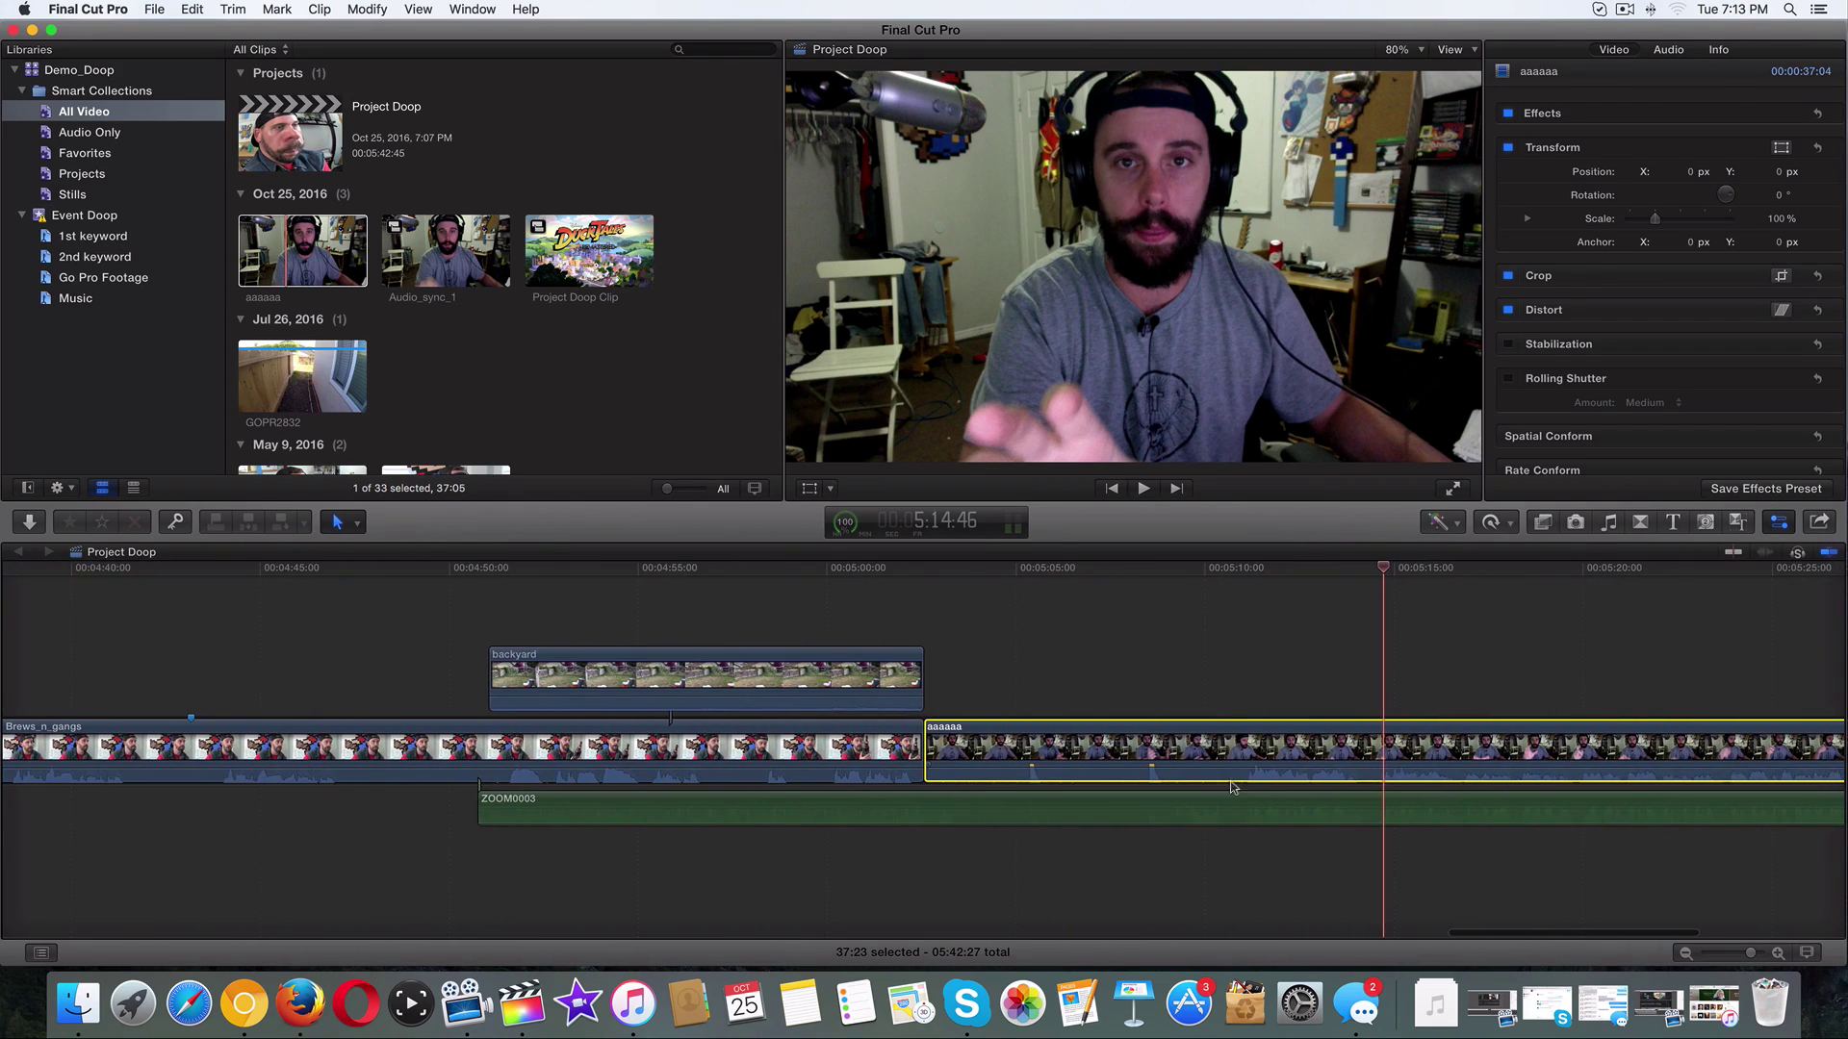
{"action": "left_click_drag", "start_coordinate": [1237, 824], "coordinate": [1237, 808]}
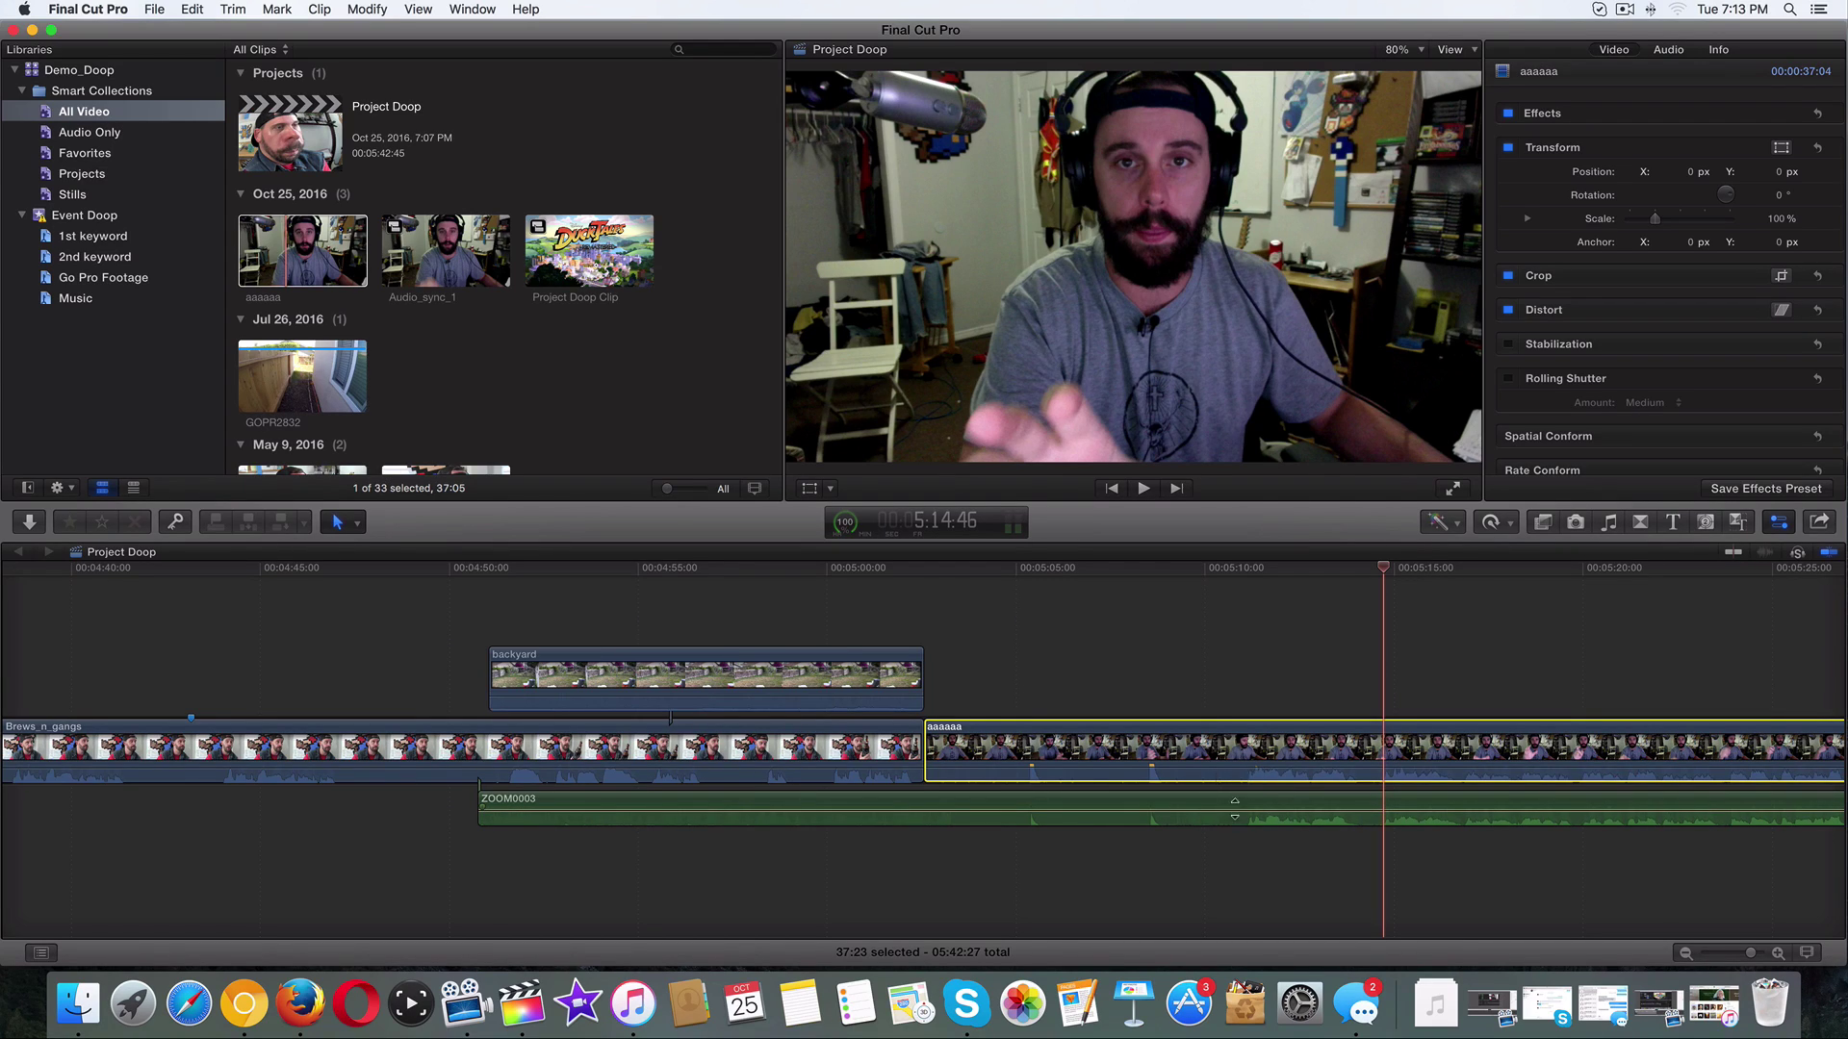
Trim ZOOM0003's start to line up with aaaaaa and move the playhead back to 5:04:53.
{"action": "left_click", "coordinate": [645, 806]}
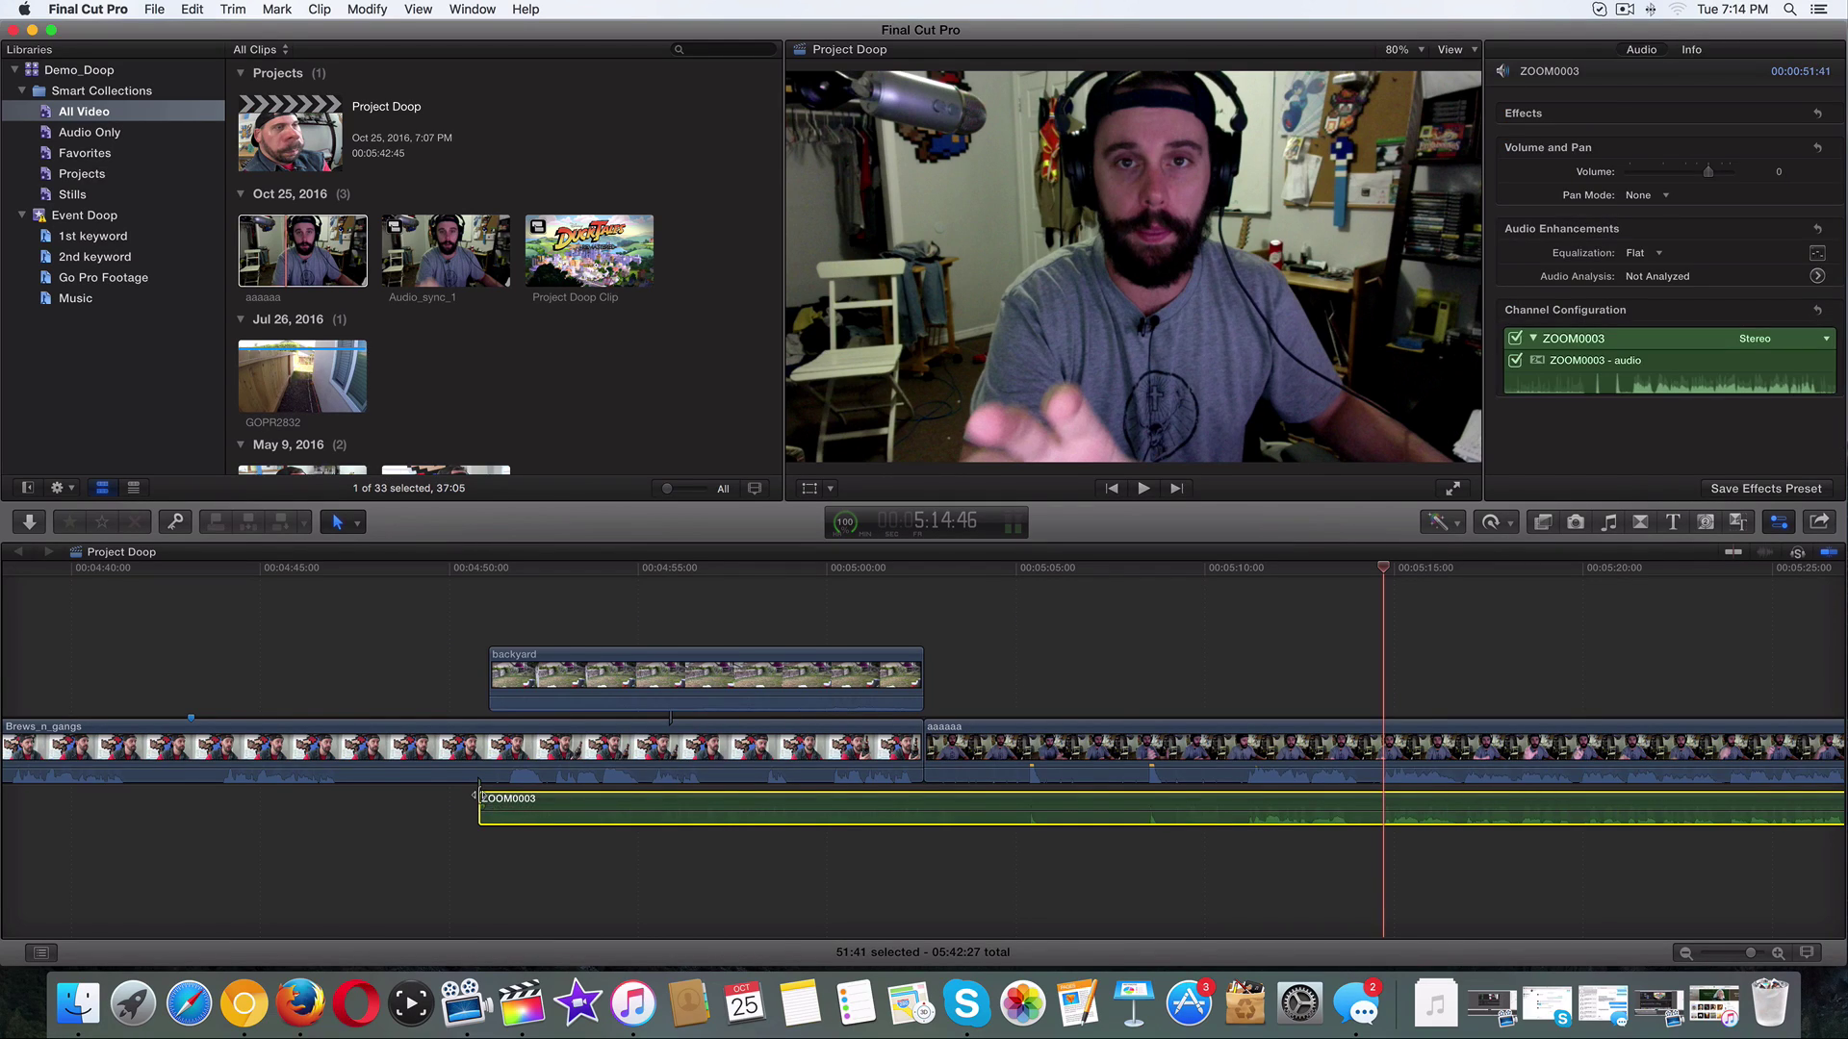
{"action": "left_click_drag", "start_coordinate": [480, 807], "coordinate": [924, 815]}
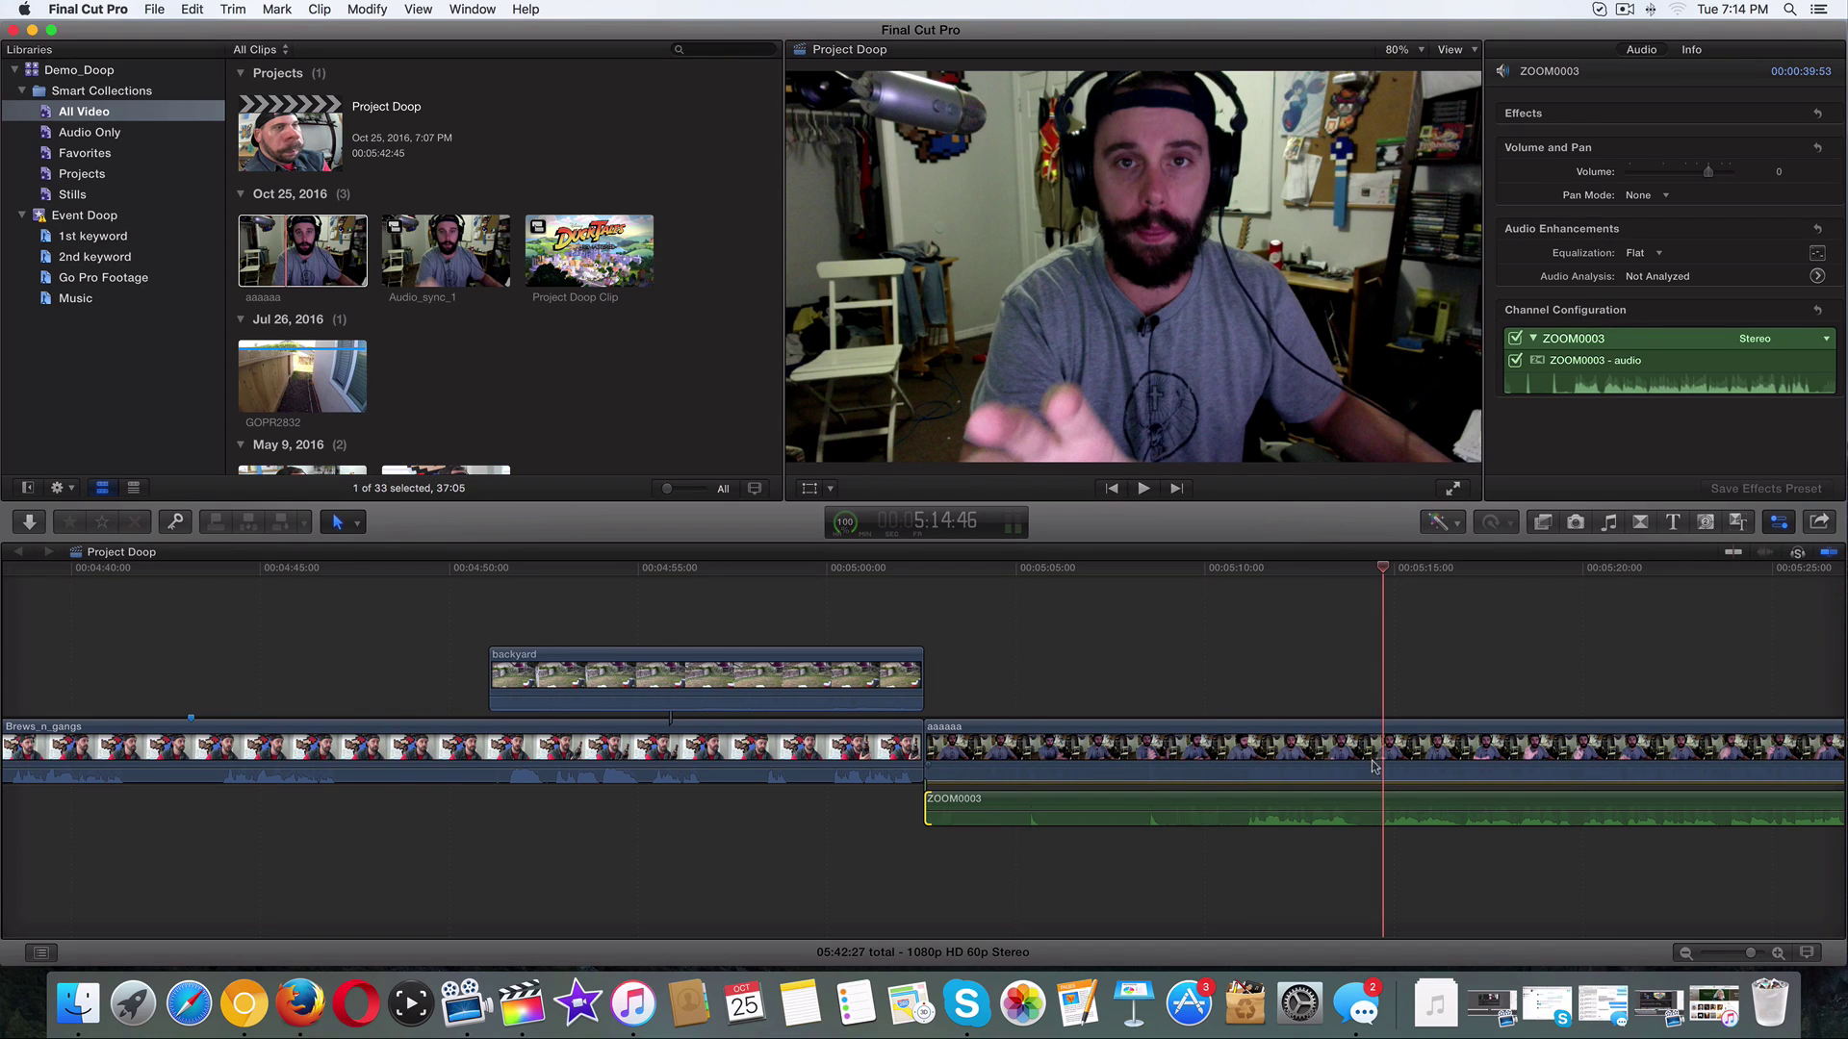
{"action": "left_click_drag", "start_coordinate": [1378, 572], "coordinate": [1240, 585]}
Rebalance the volume lines, lowering ZOOM0003 from 12 dB to about -1 dB.
{"action": "left_click", "coordinate": [1149, 780]}
{"action": "left_click_drag", "start_coordinate": [1149, 770], "coordinate": [1152, 804]}
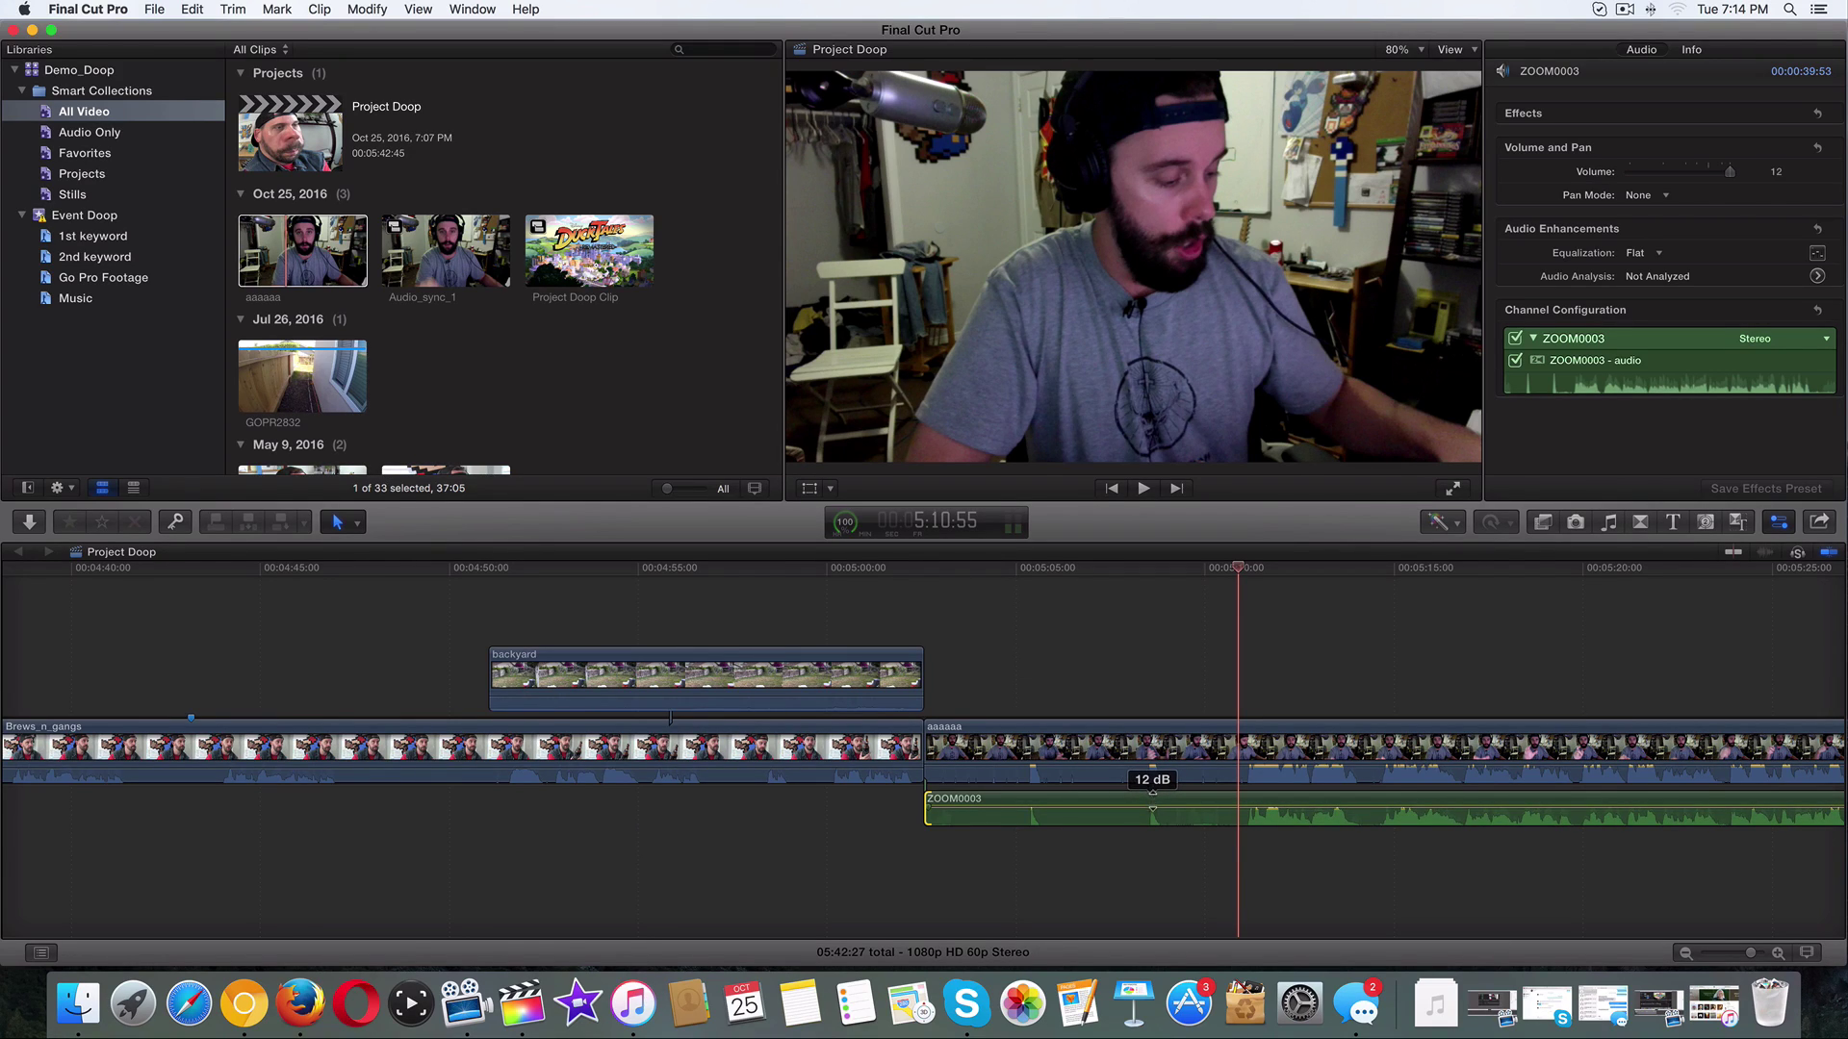
{"action": "left_click_drag", "start_coordinate": [1150, 805], "coordinate": [1183, 782]}
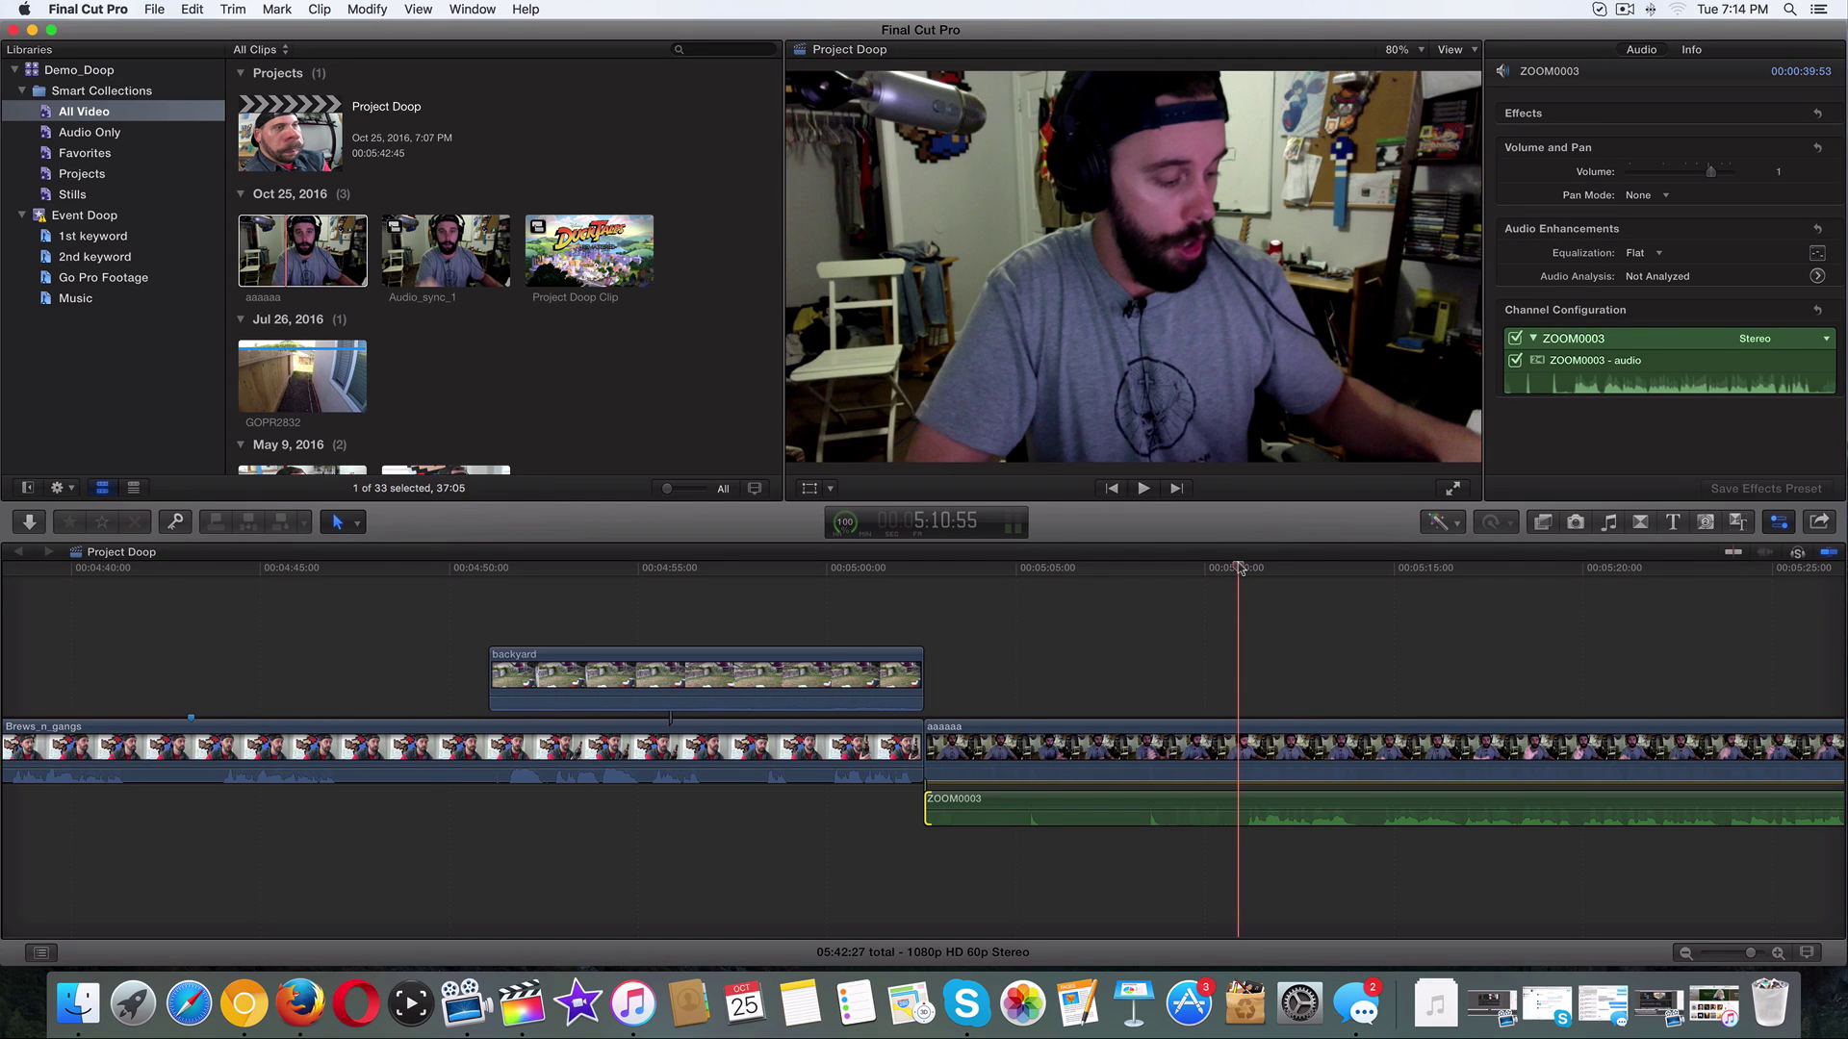
{"action": "left_click", "coordinate": [1142, 488]}
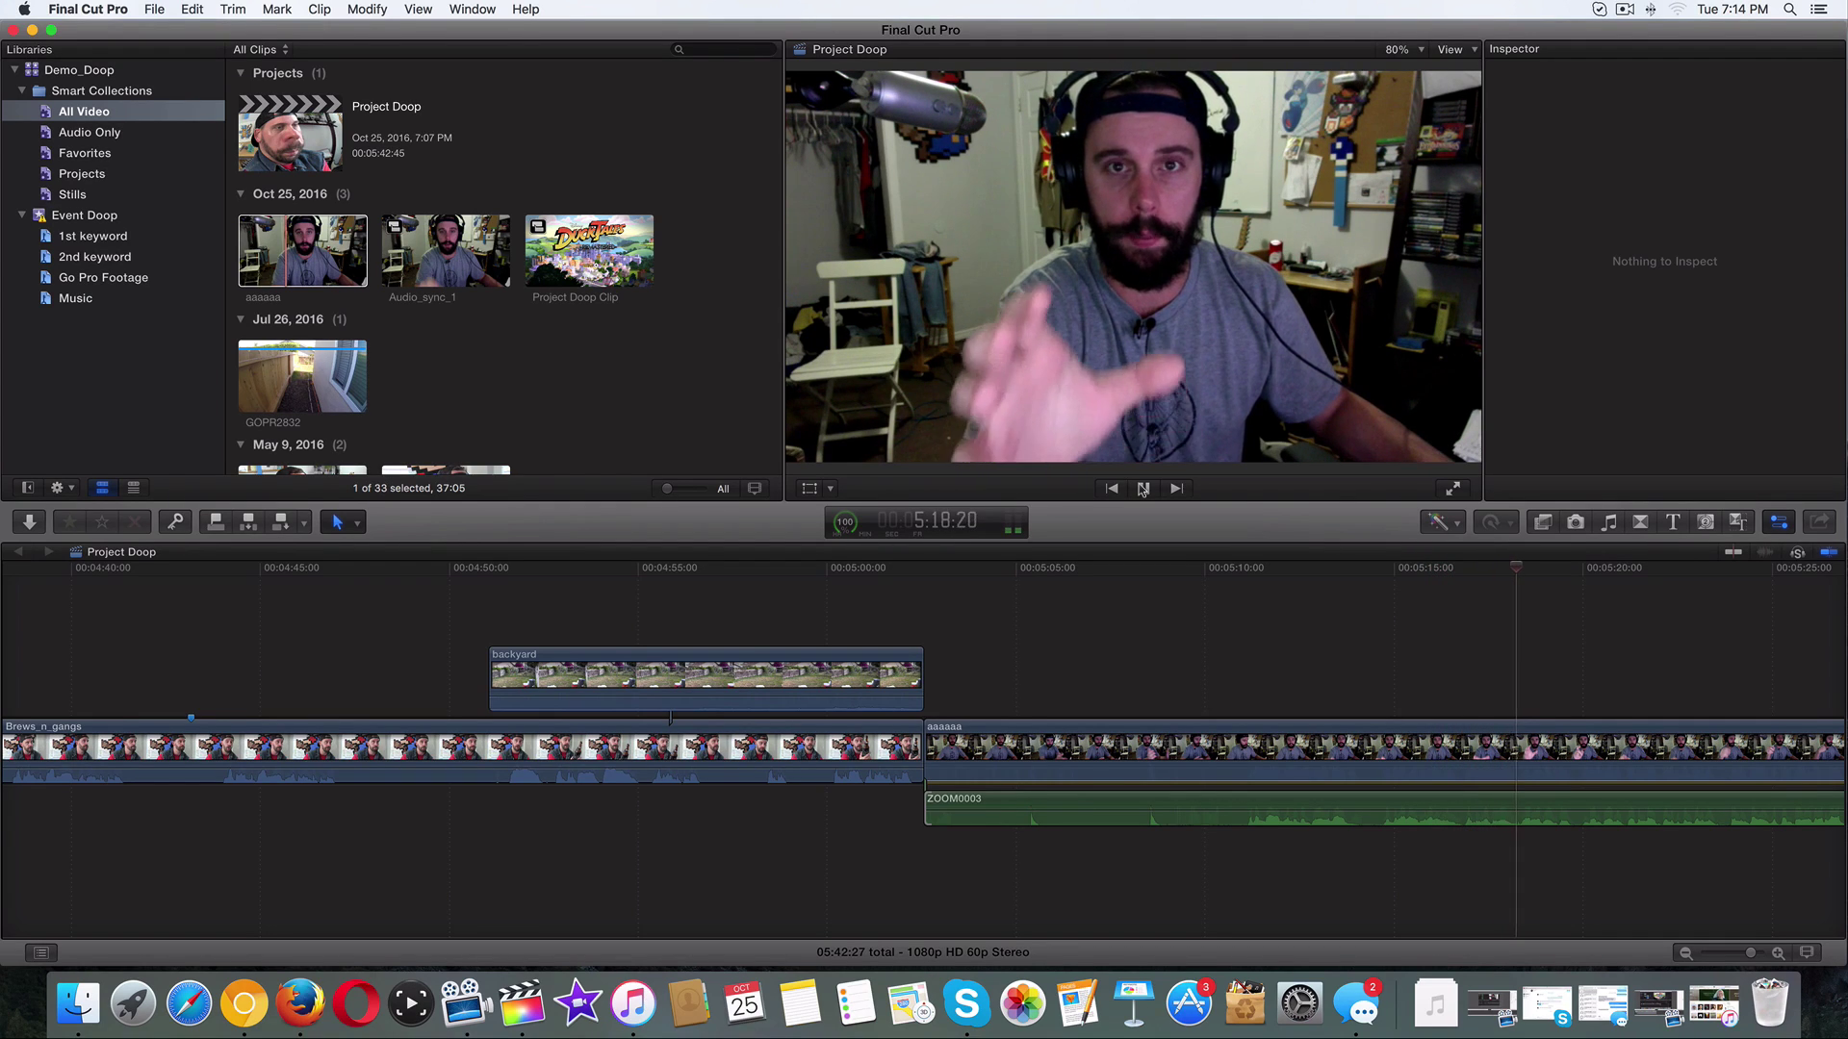
{"action": "key", "text": "XF86AudioRaiseVolume"}
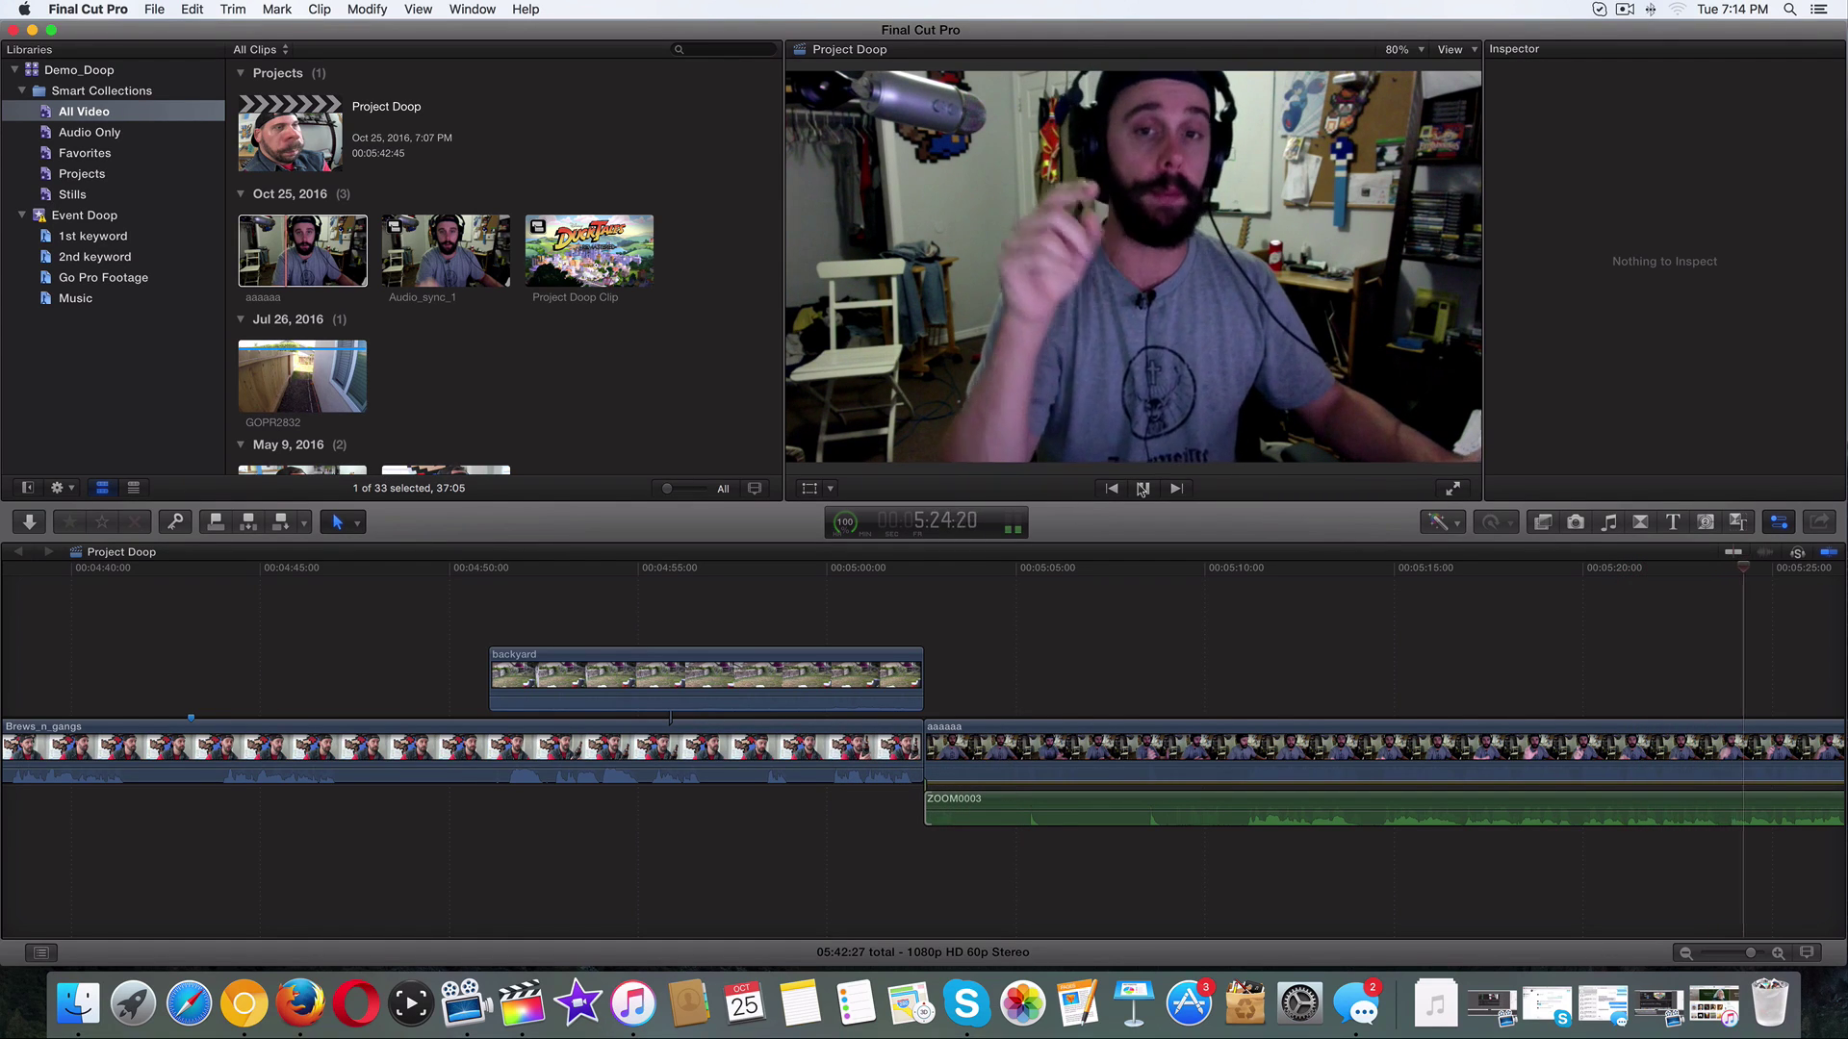
{"action": "left_click", "coordinate": [1142, 489]}
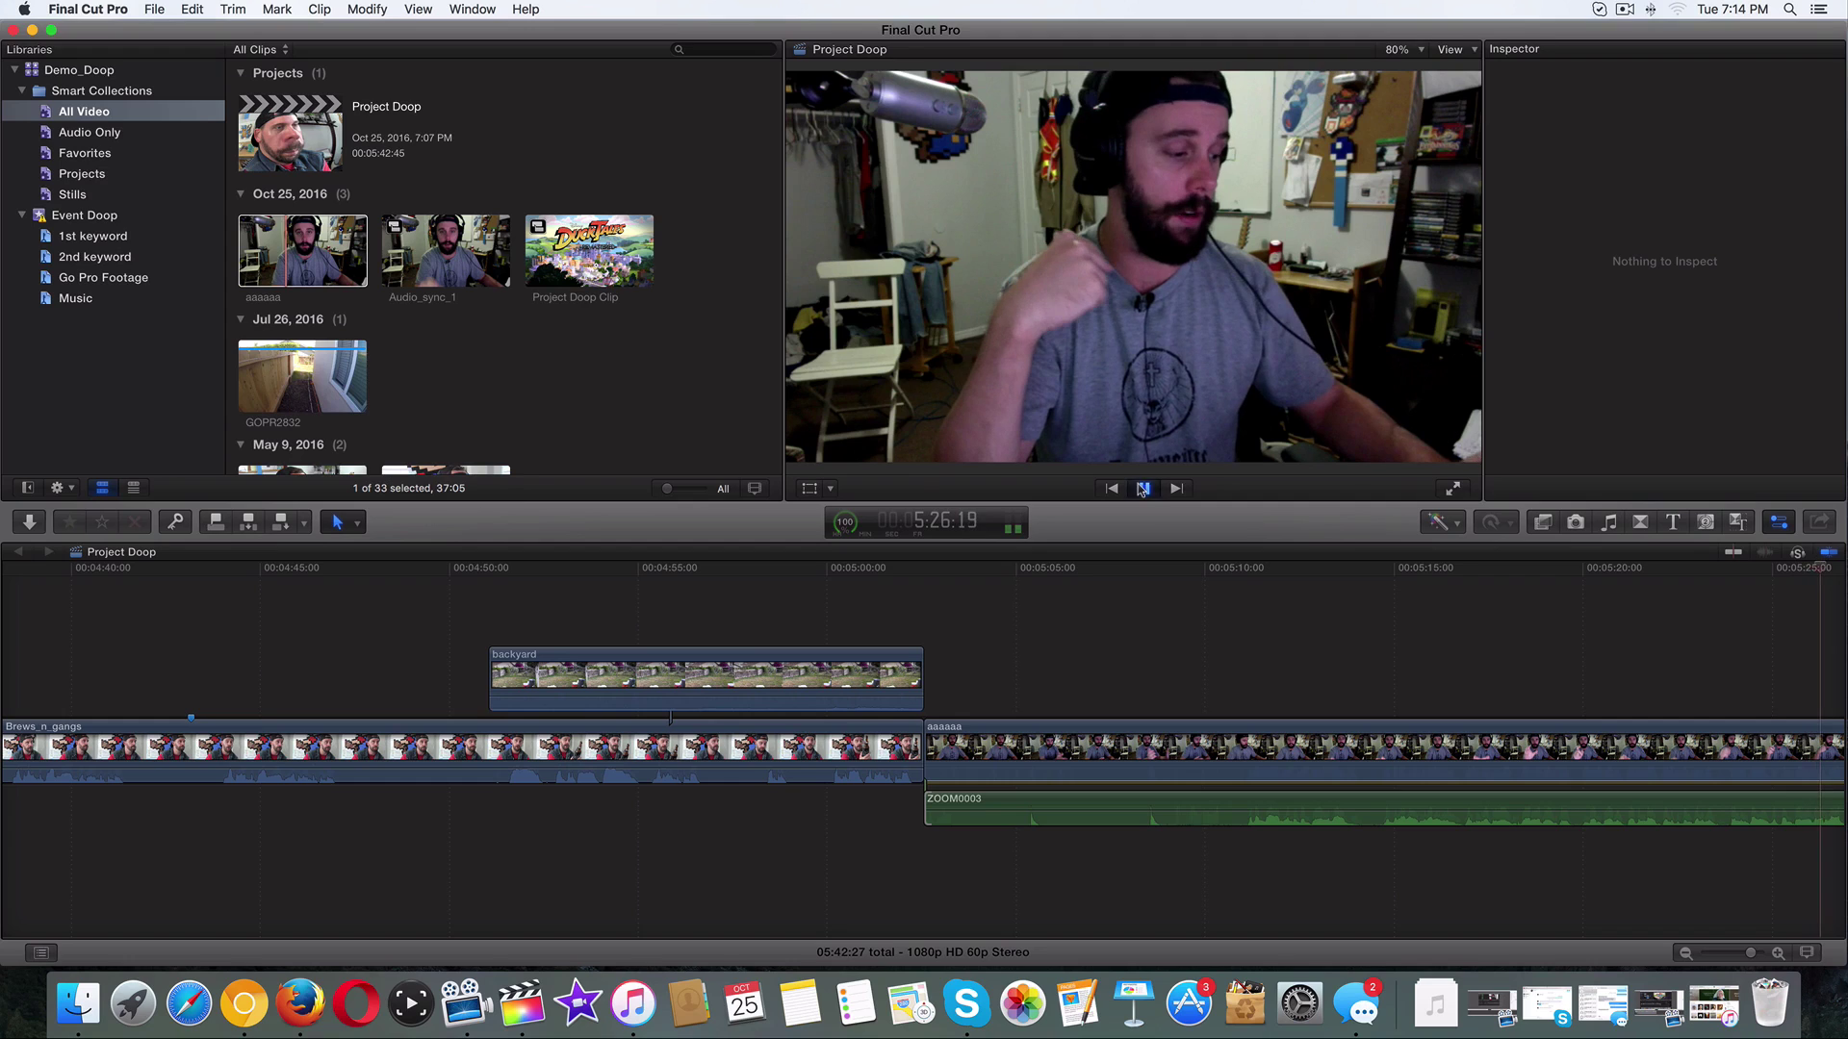
Trim ZOOM0003's end flush with aaaaaa's end, bringing the project total to 05:39:57.
{"action": "scroll", "coordinate": [1264, 749], "scroll_direction": "right", "scroll_amount": 10}
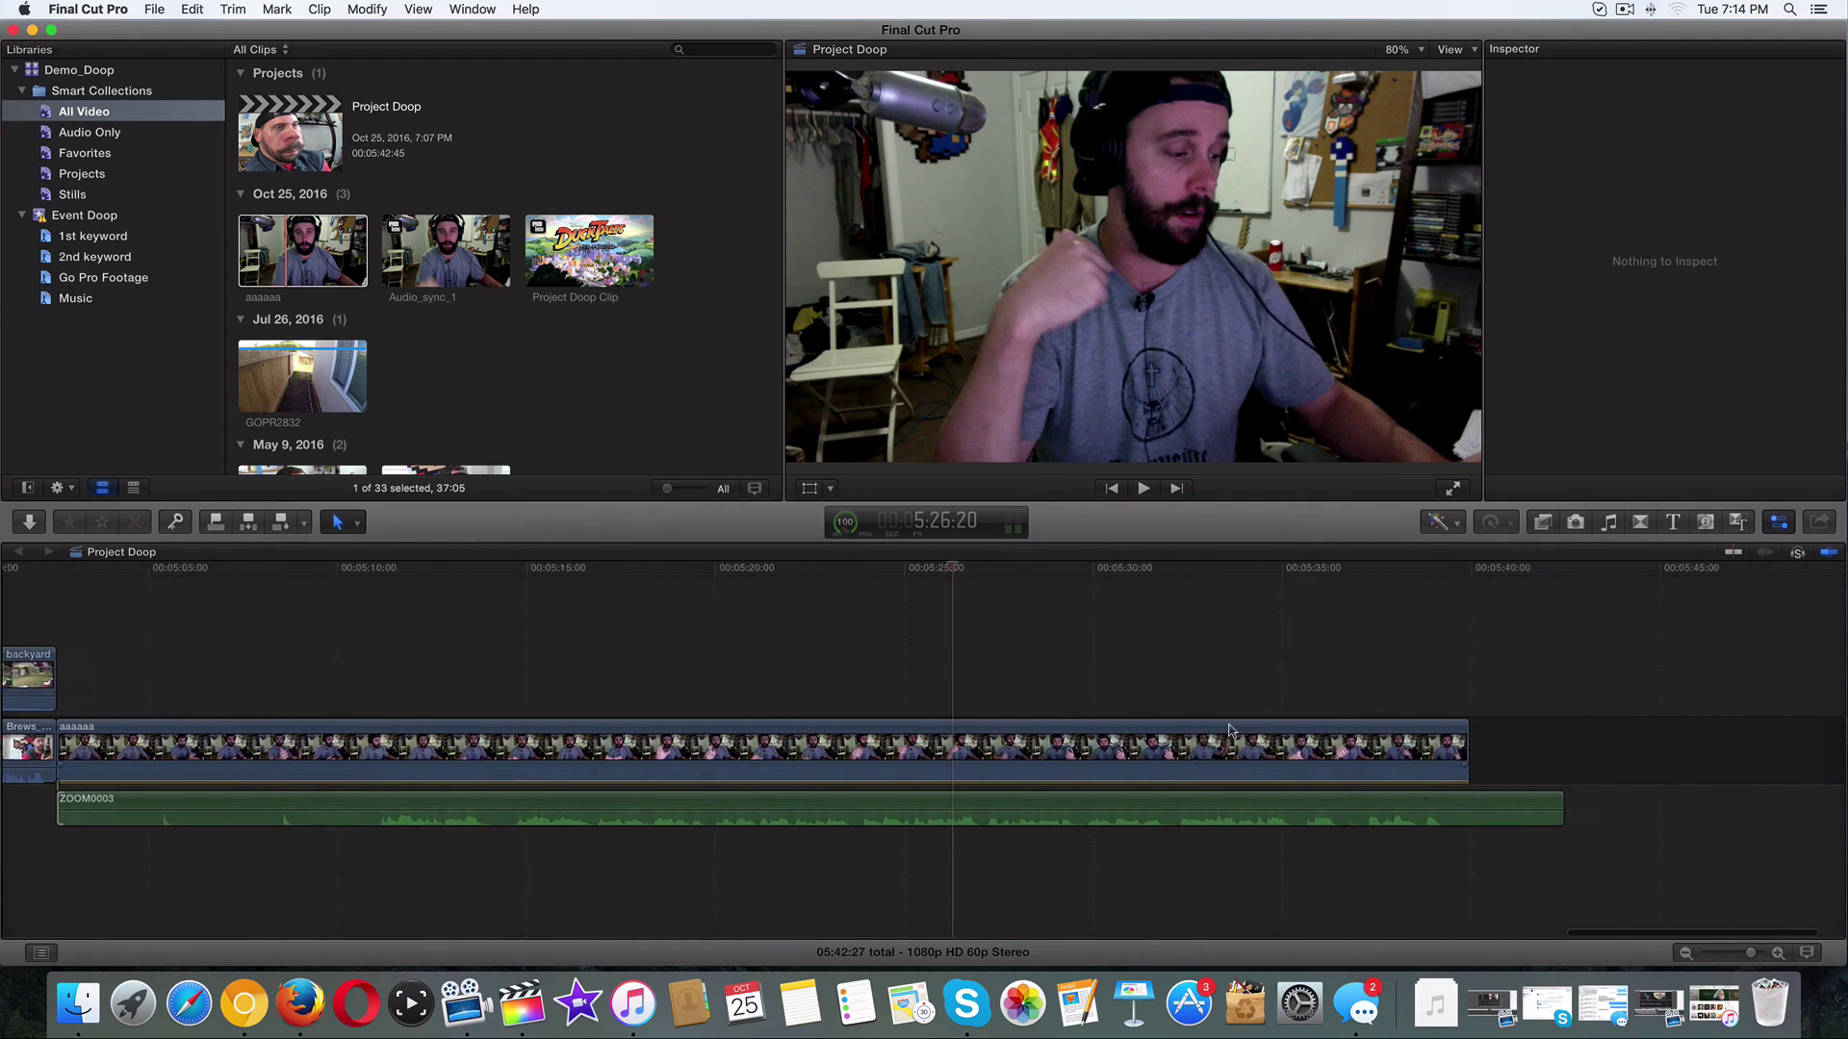
{"action": "left_click_drag", "start_coordinate": [1517, 808], "coordinate": [1422, 797]}
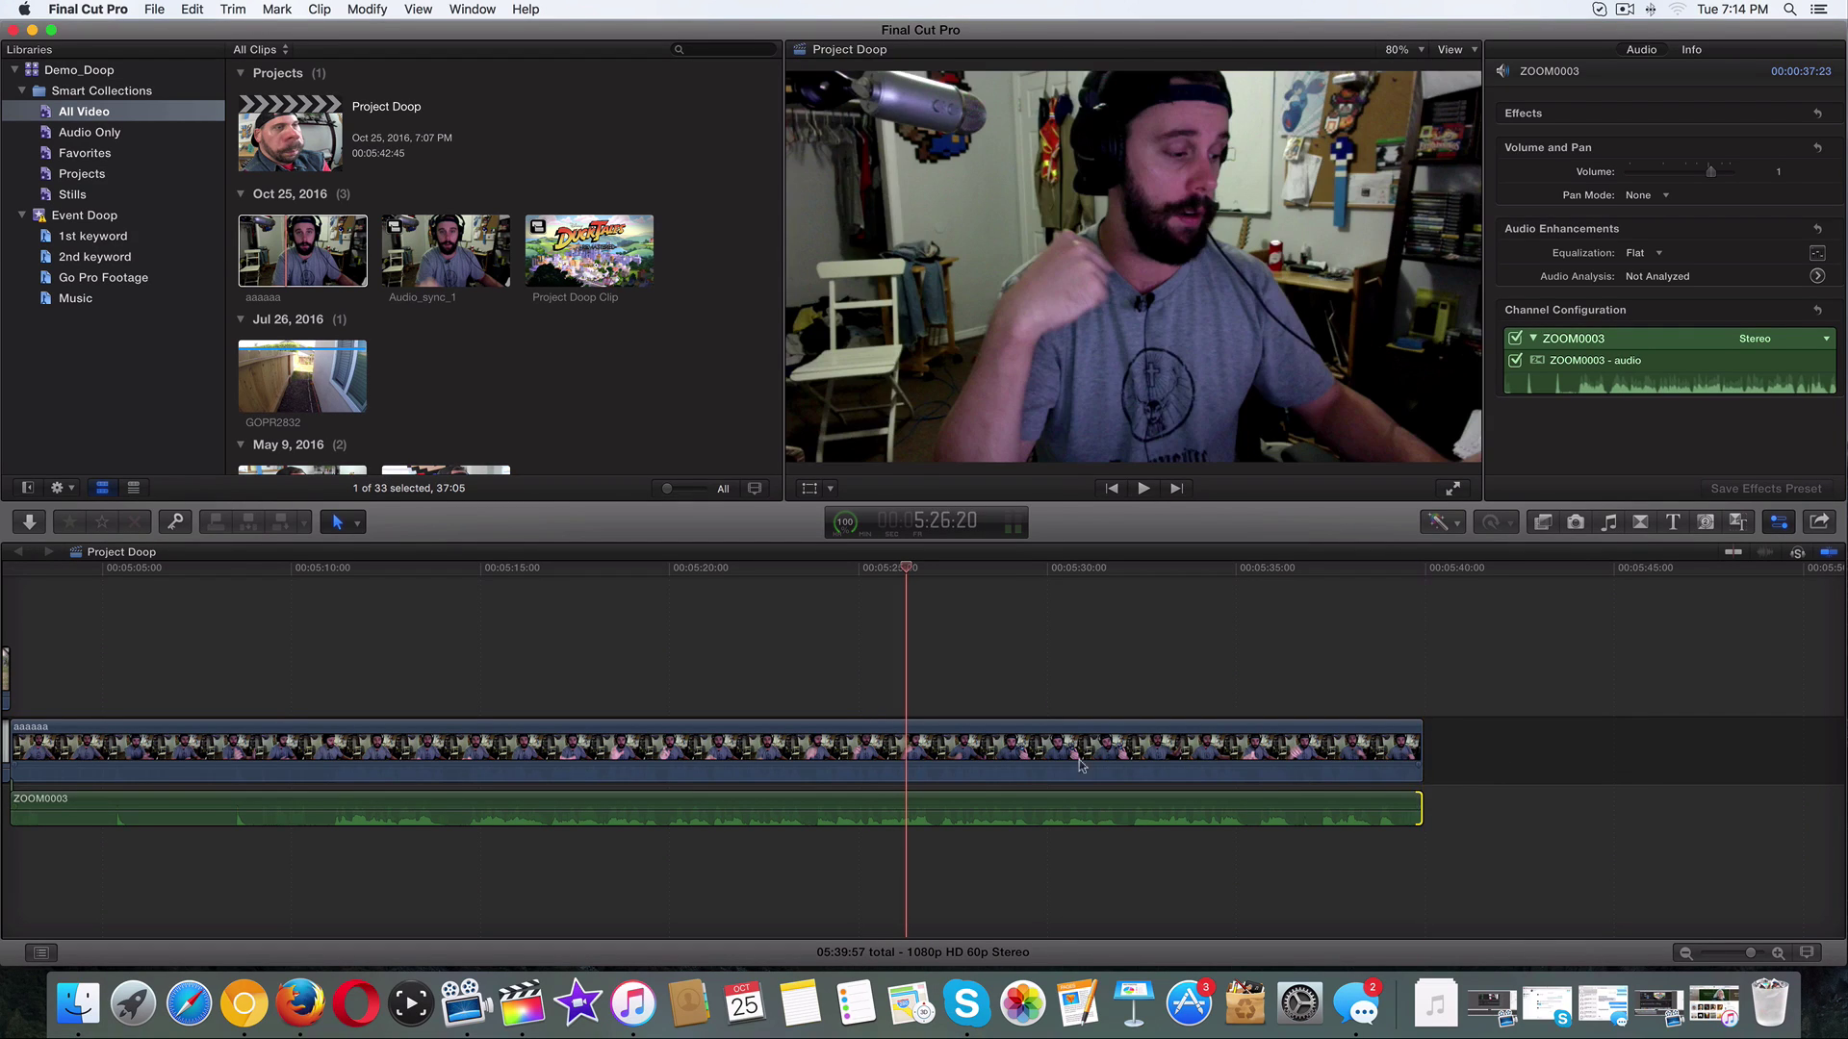
{"action": "left_click", "coordinate": [919, 743]}
{"action": "scroll", "coordinate": [1087, 775], "scroll_direction": "left", "scroll_amount": 5}
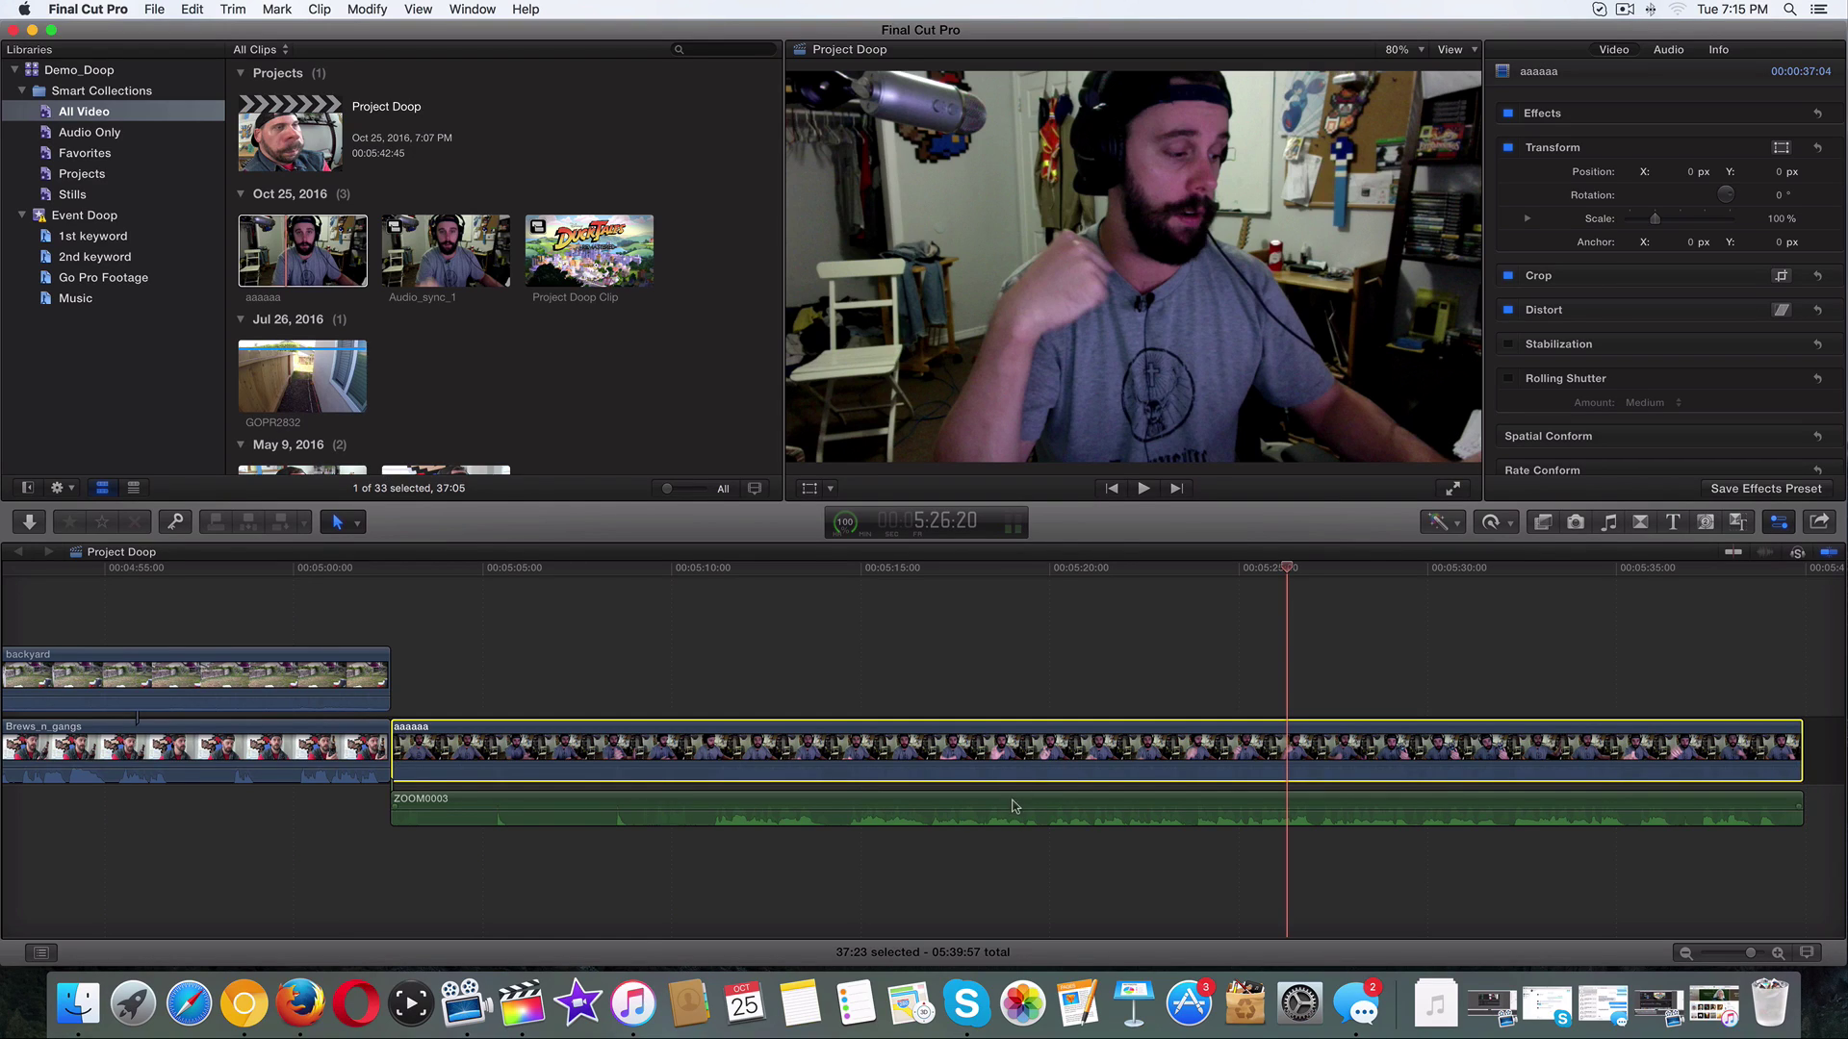
Select both aaaaaa and ZOOM0003 and combine them into a compound clip named 'Audio_Test_2'.
{"action": "left_click", "coordinate": [1013, 807]}
{"action": "left_click", "coordinate": [1016, 746]}
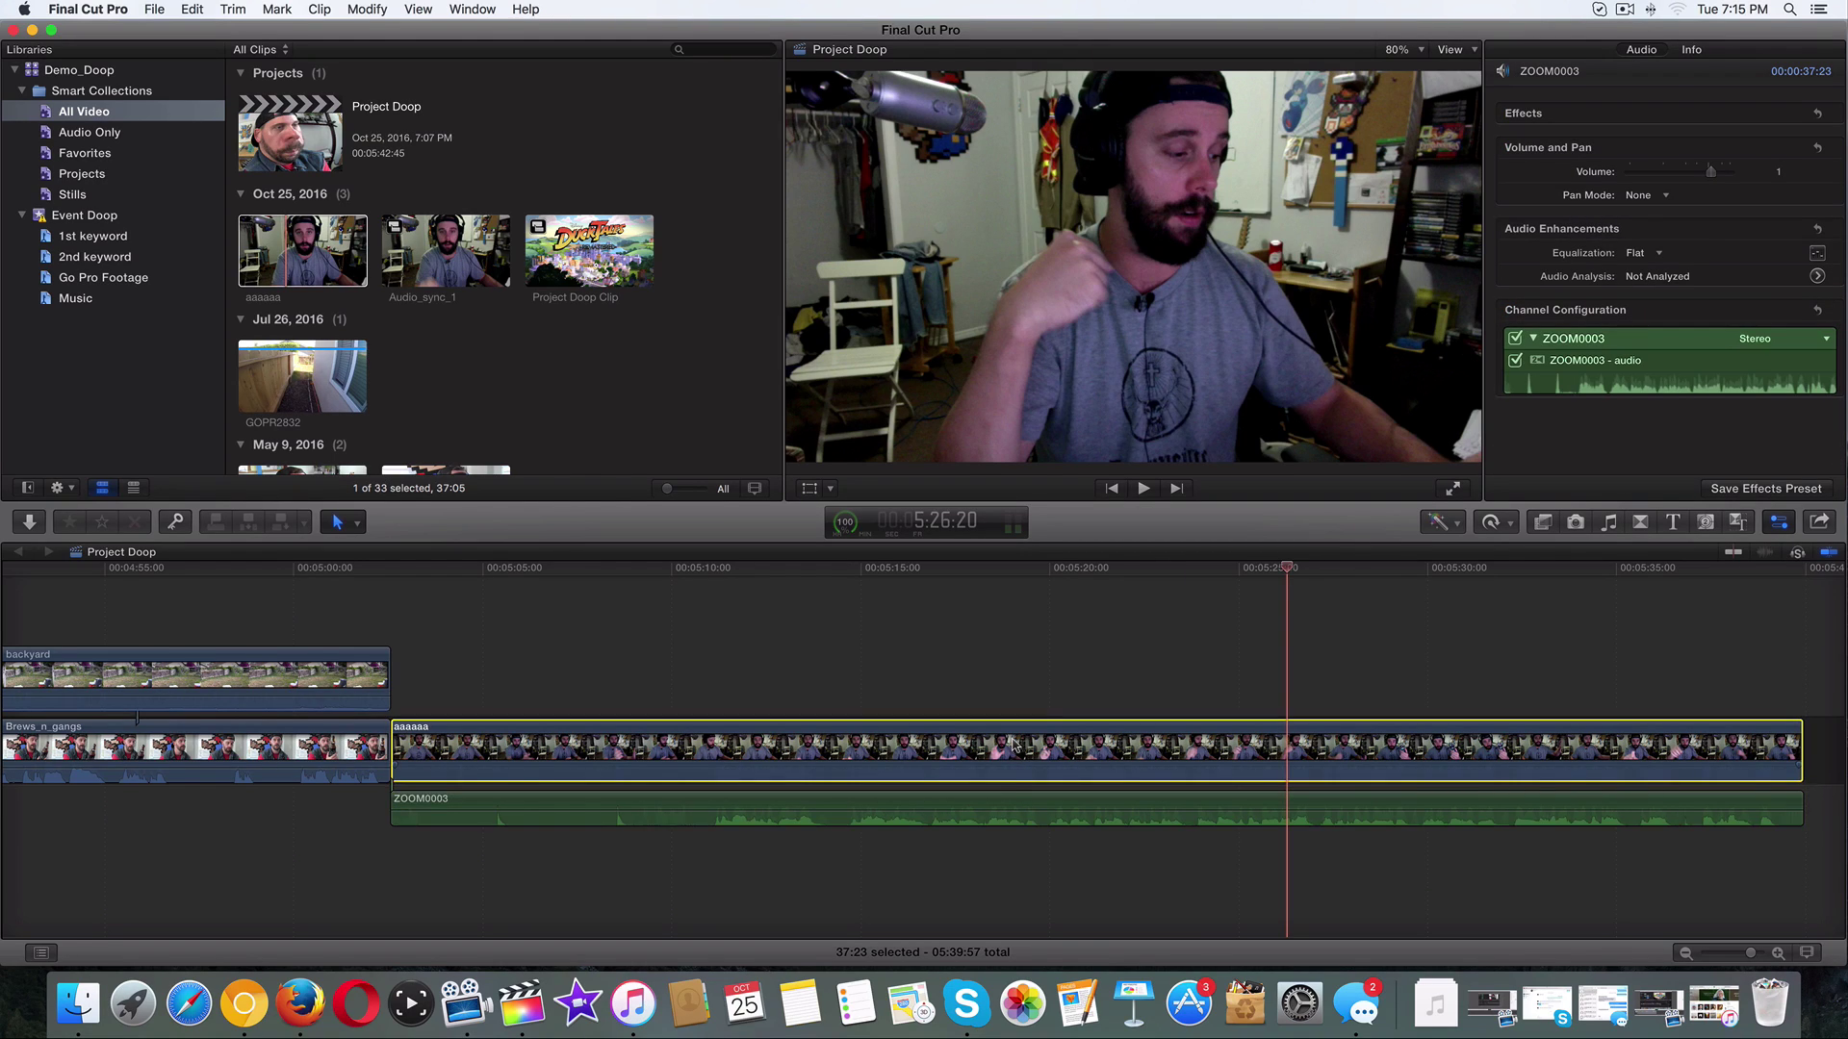
{"action": "left_click", "coordinate": [983, 808]}
{"action": "left_click", "coordinate": [987, 751]}
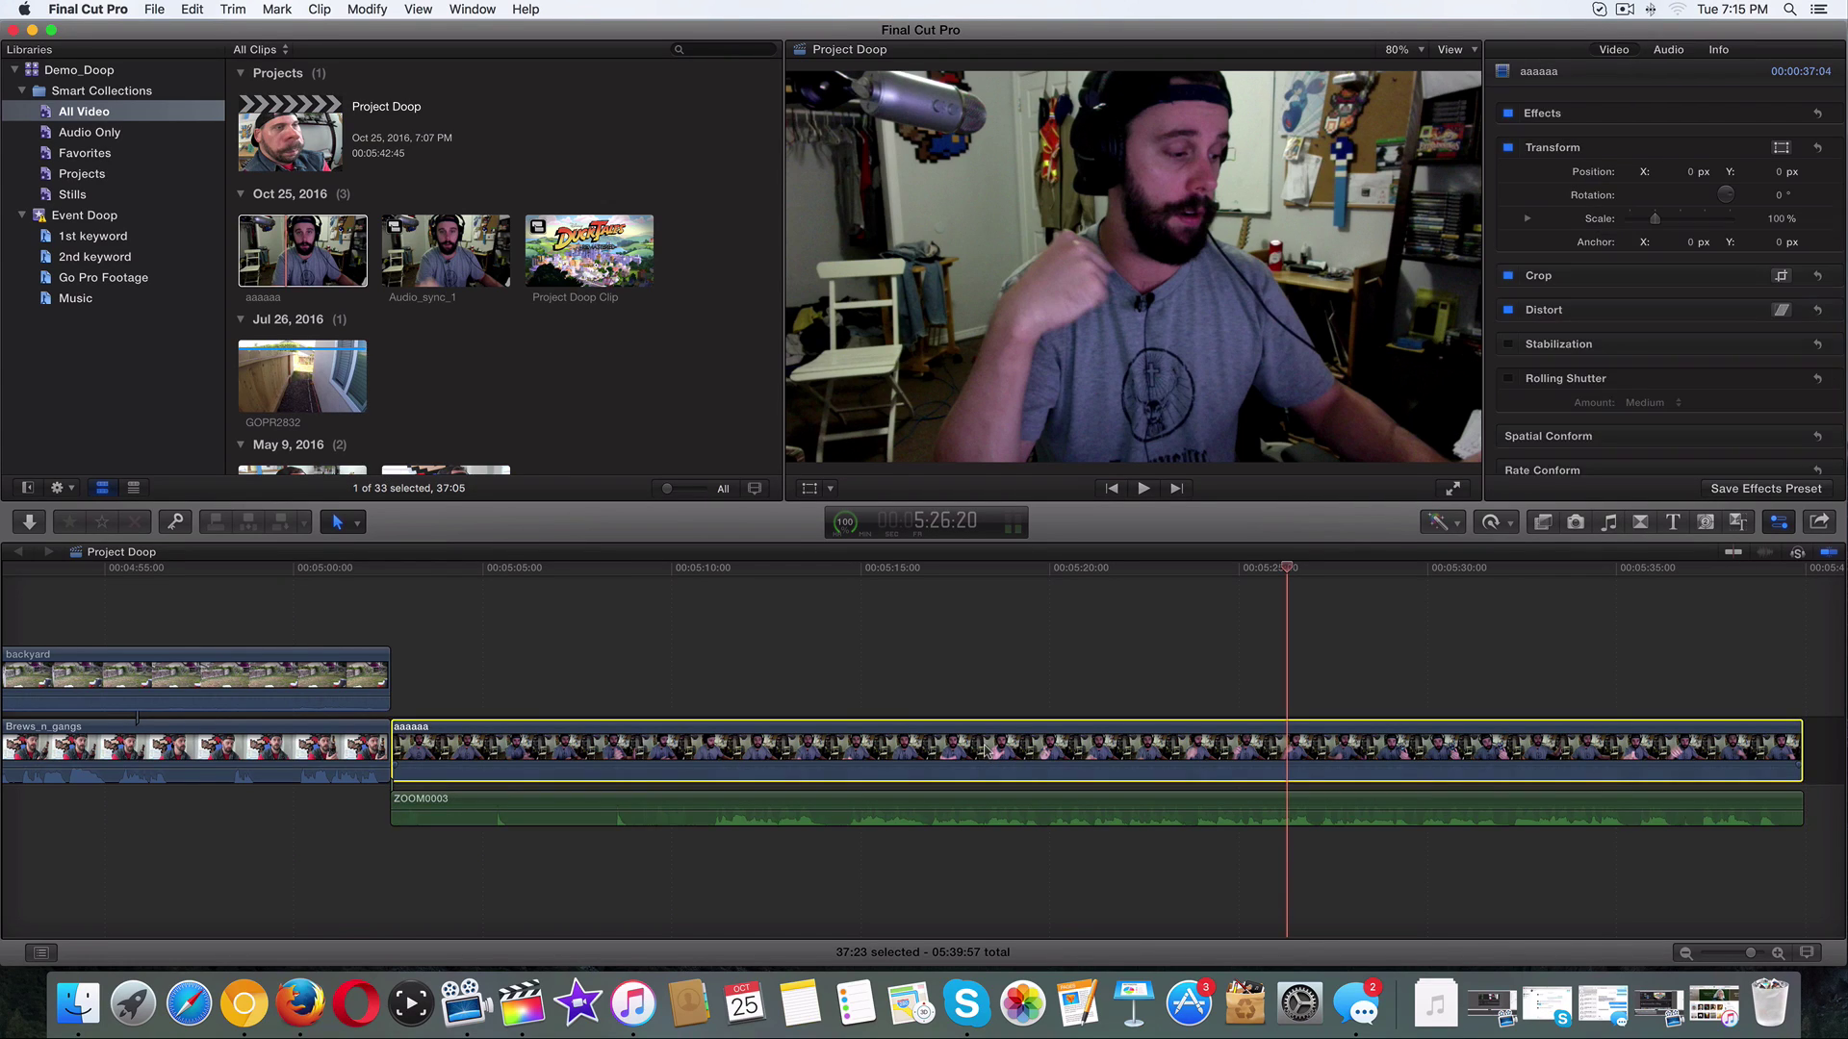
{"action": "left_click", "coordinate": [988, 805], "text": "super"}
{"action": "right_click", "coordinate": [991, 761]}
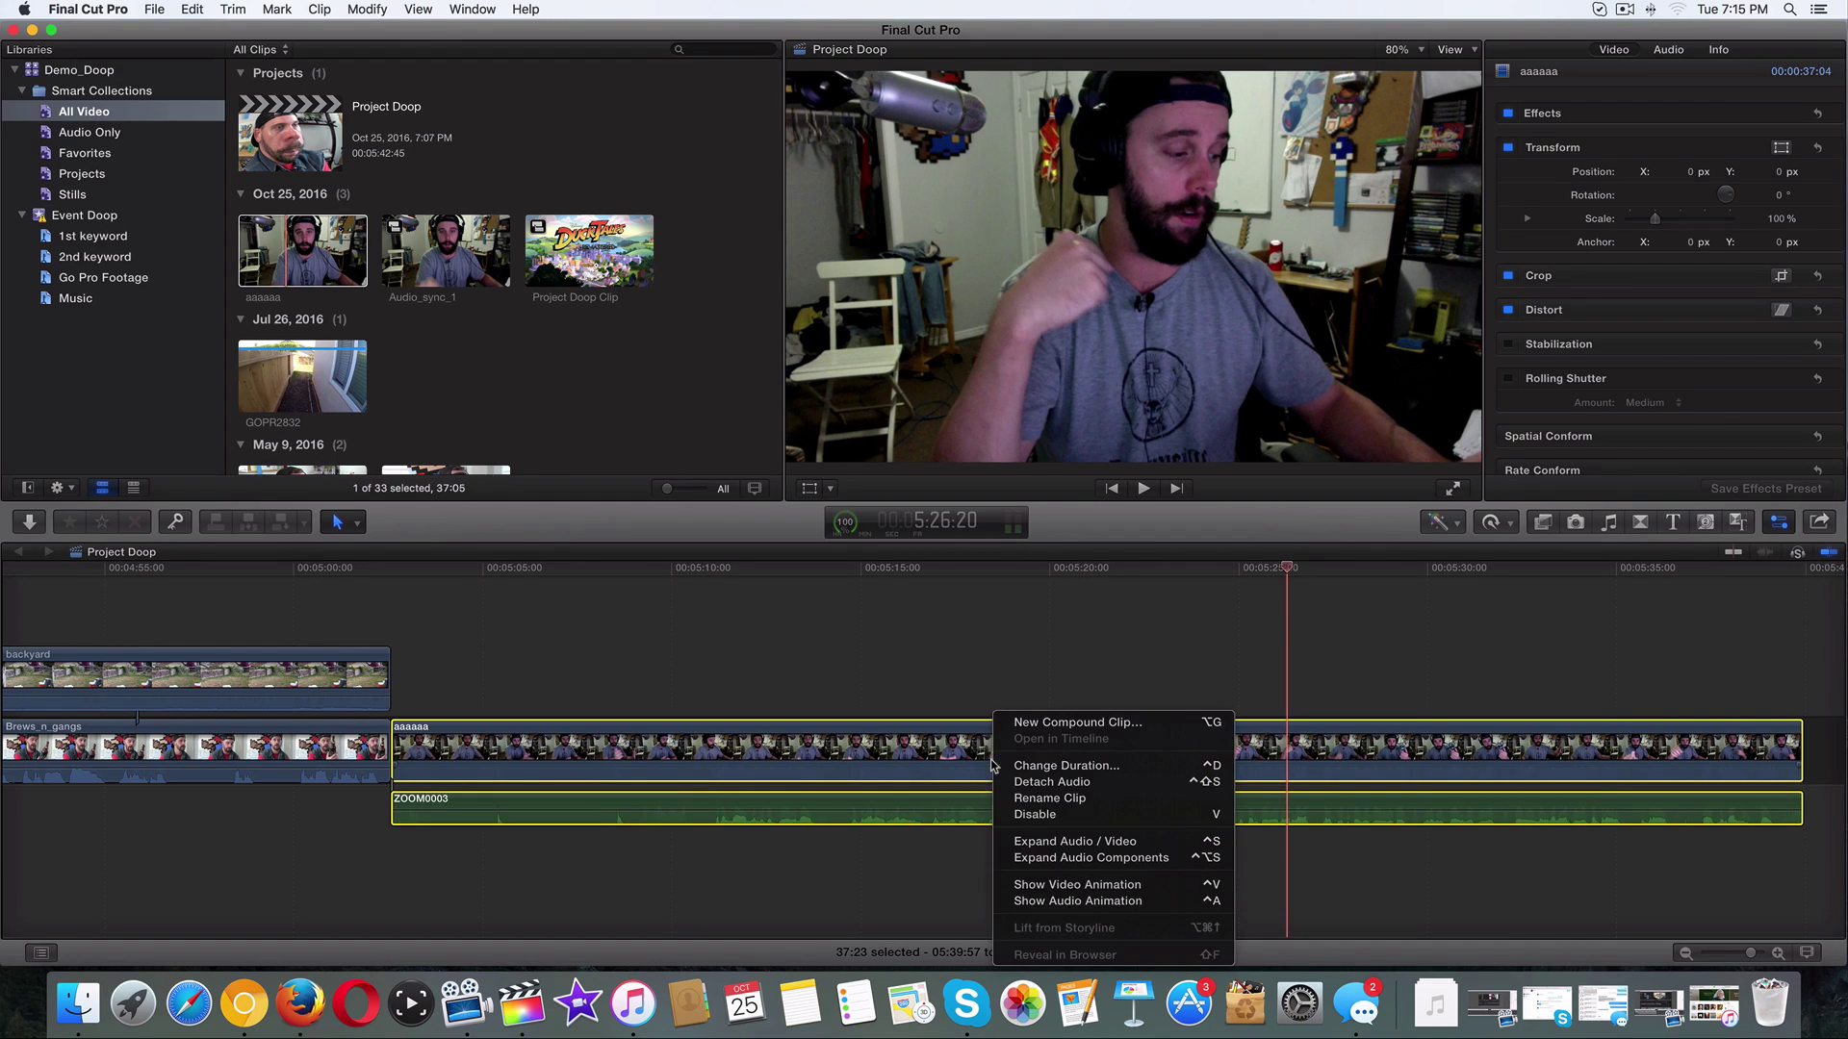
{"action": "left_click", "coordinate": [1044, 729]}
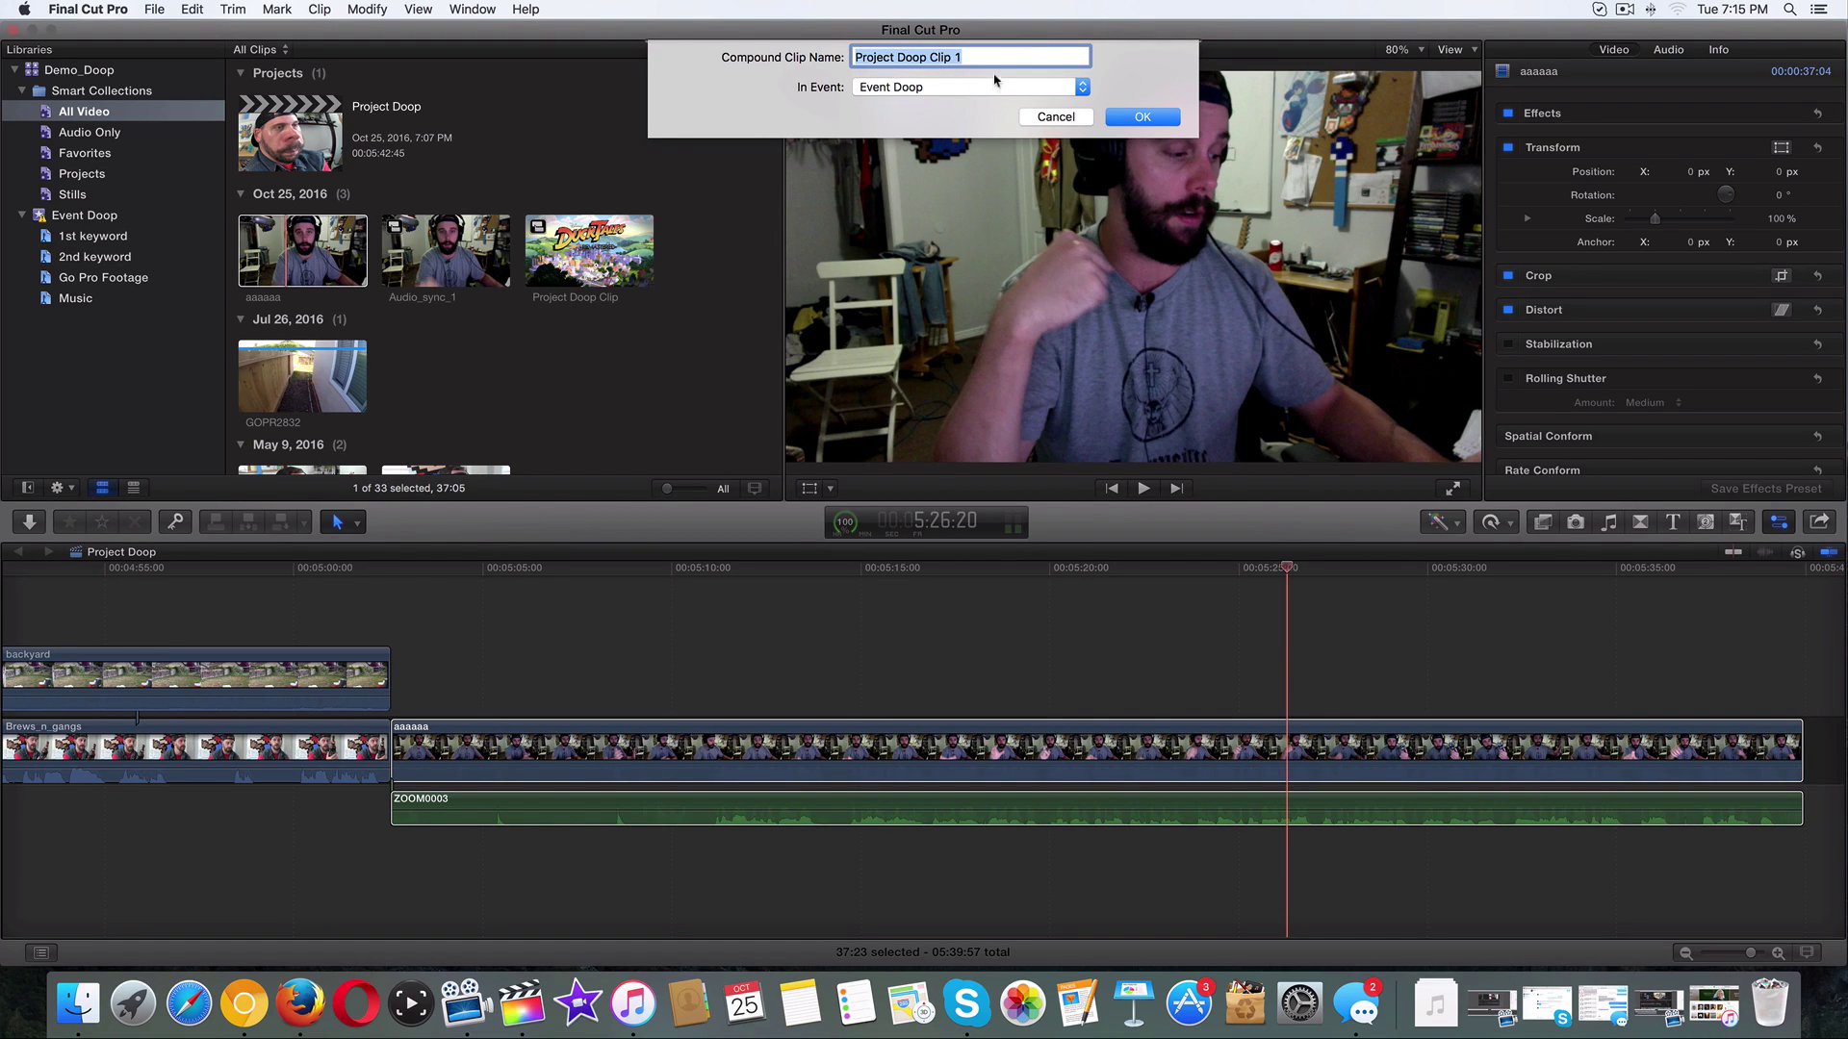
{"action": "type", "text": "Audio_Test_2"}
{"action": "left_click", "coordinate": [1139, 116]}
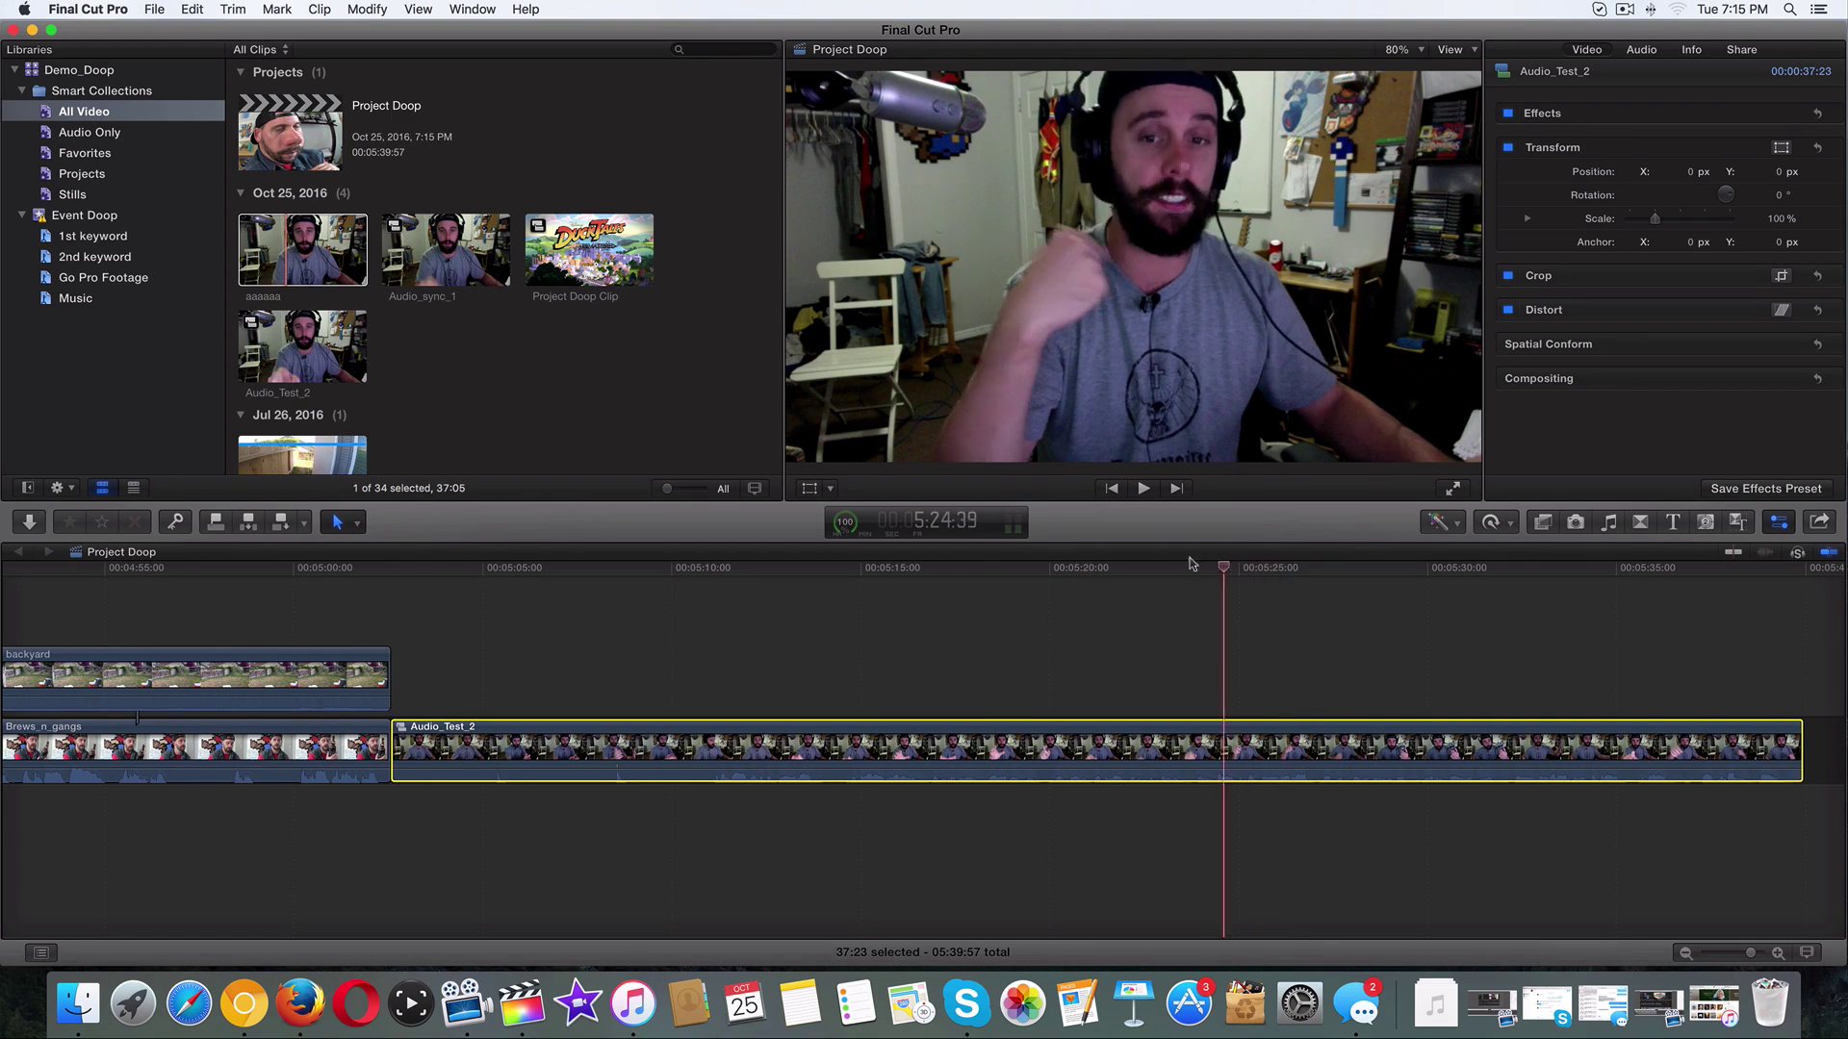
Play the new compound clip back from about 5:11 to review it.
{"action": "left_click_drag", "start_coordinate": [1165, 563], "coordinate": [726, 557]}
{"action": "left_click", "coordinate": [1142, 489]}
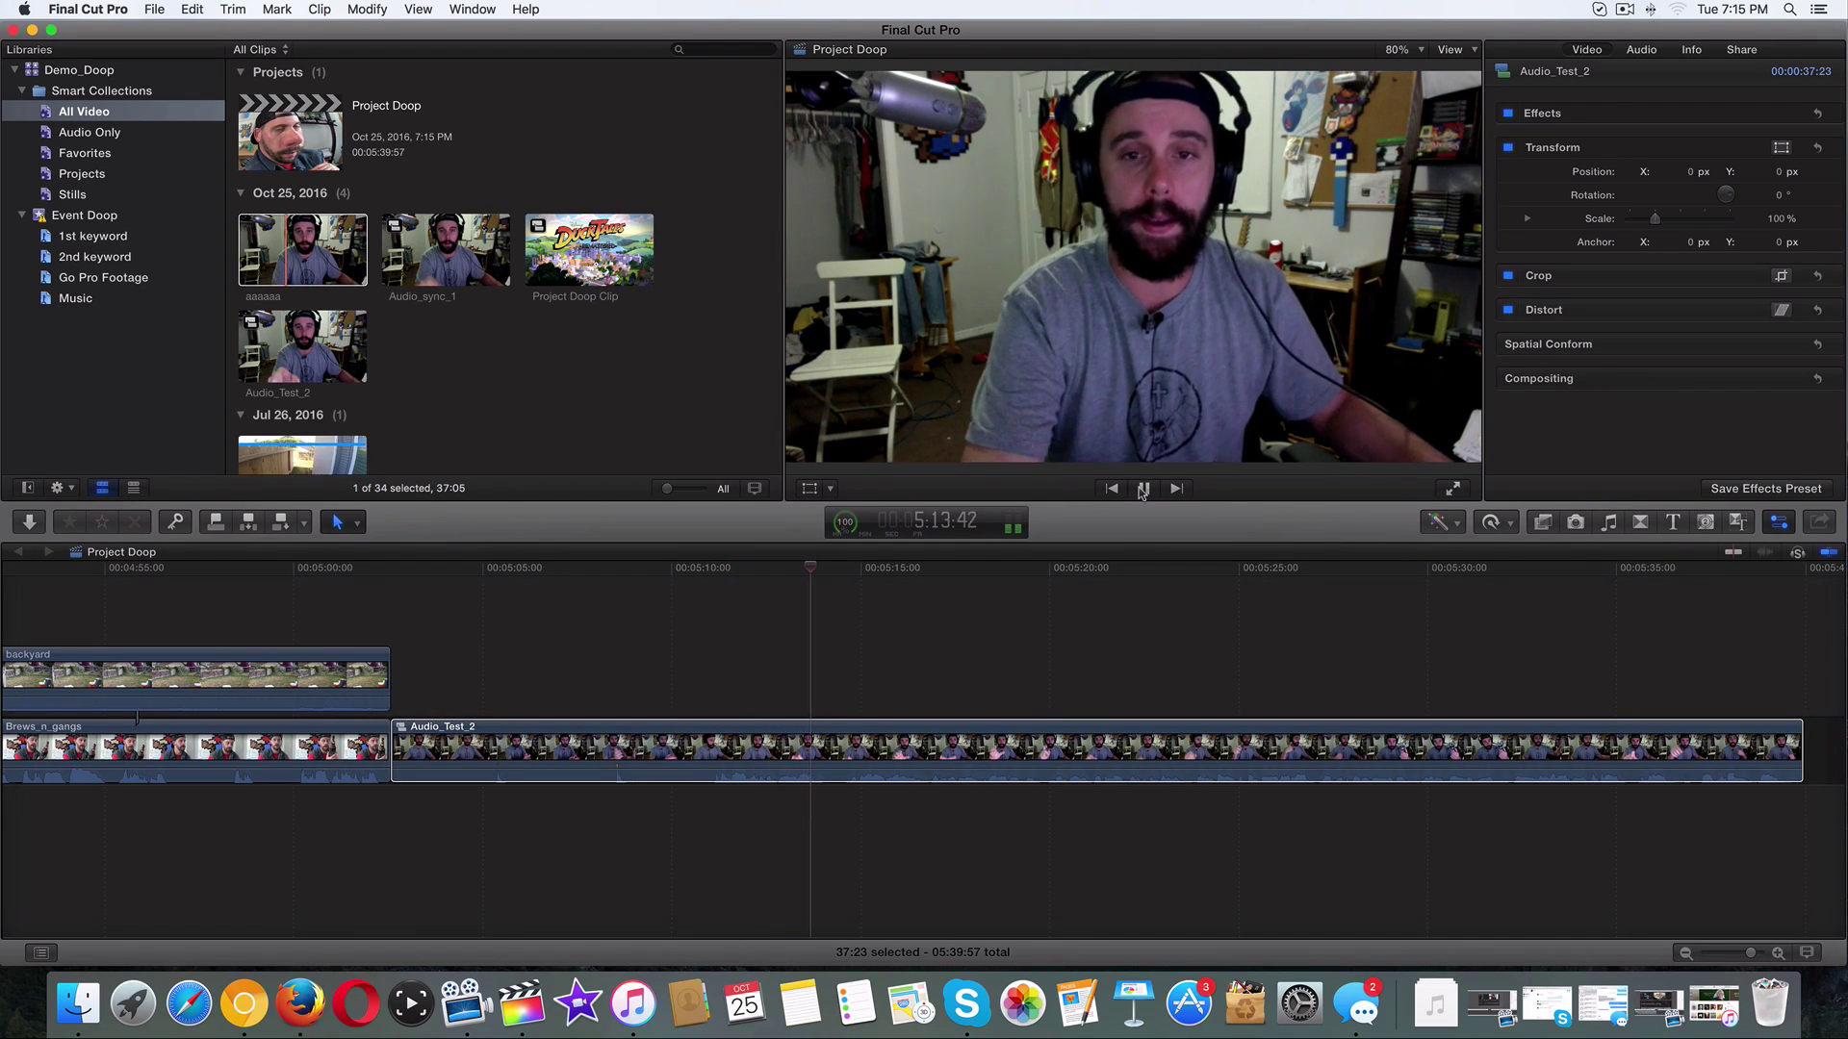
{"action": "left_click", "coordinate": [1142, 488]}
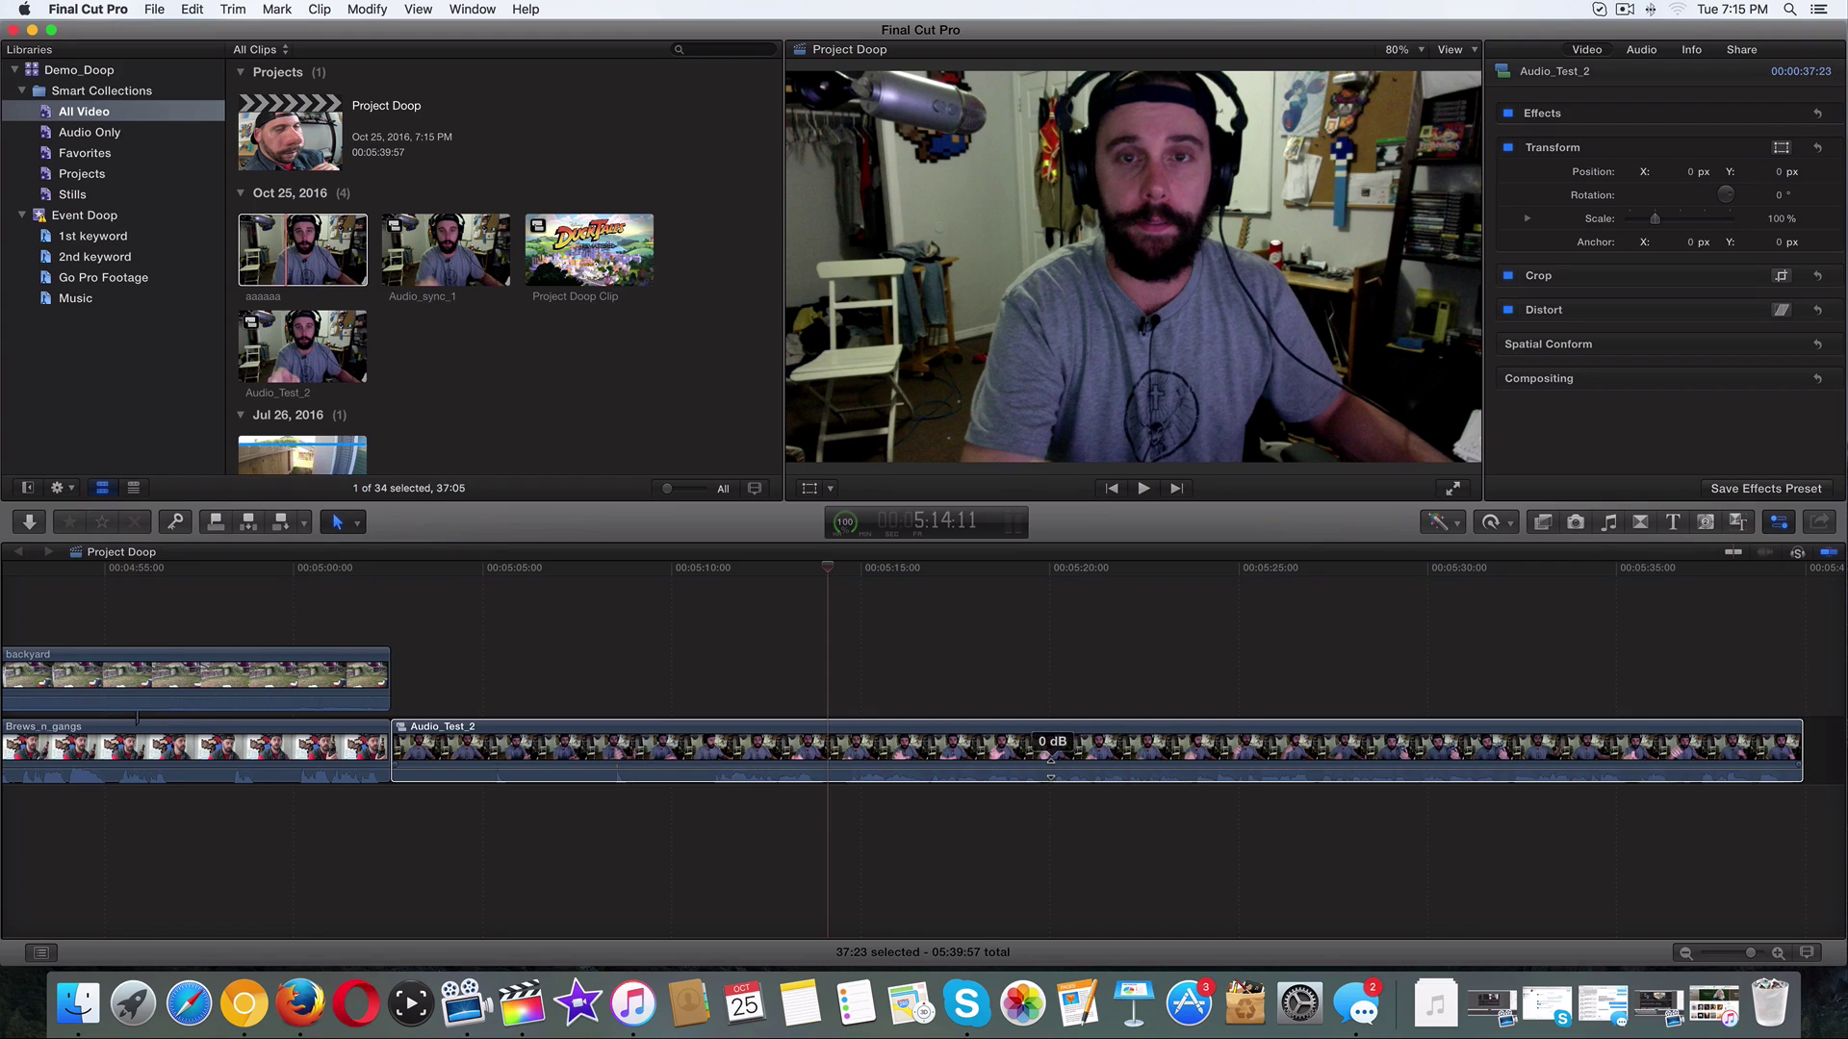
Raise Audio_Test_2's volume from 0 dB to 1 dB and play it again to check.
{"action": "left_click_drag", "start_coordinate": [1050, 759], "coordinate": [1048, 756]}
{"action": "left_click", "coordinate": [1142, 488]}
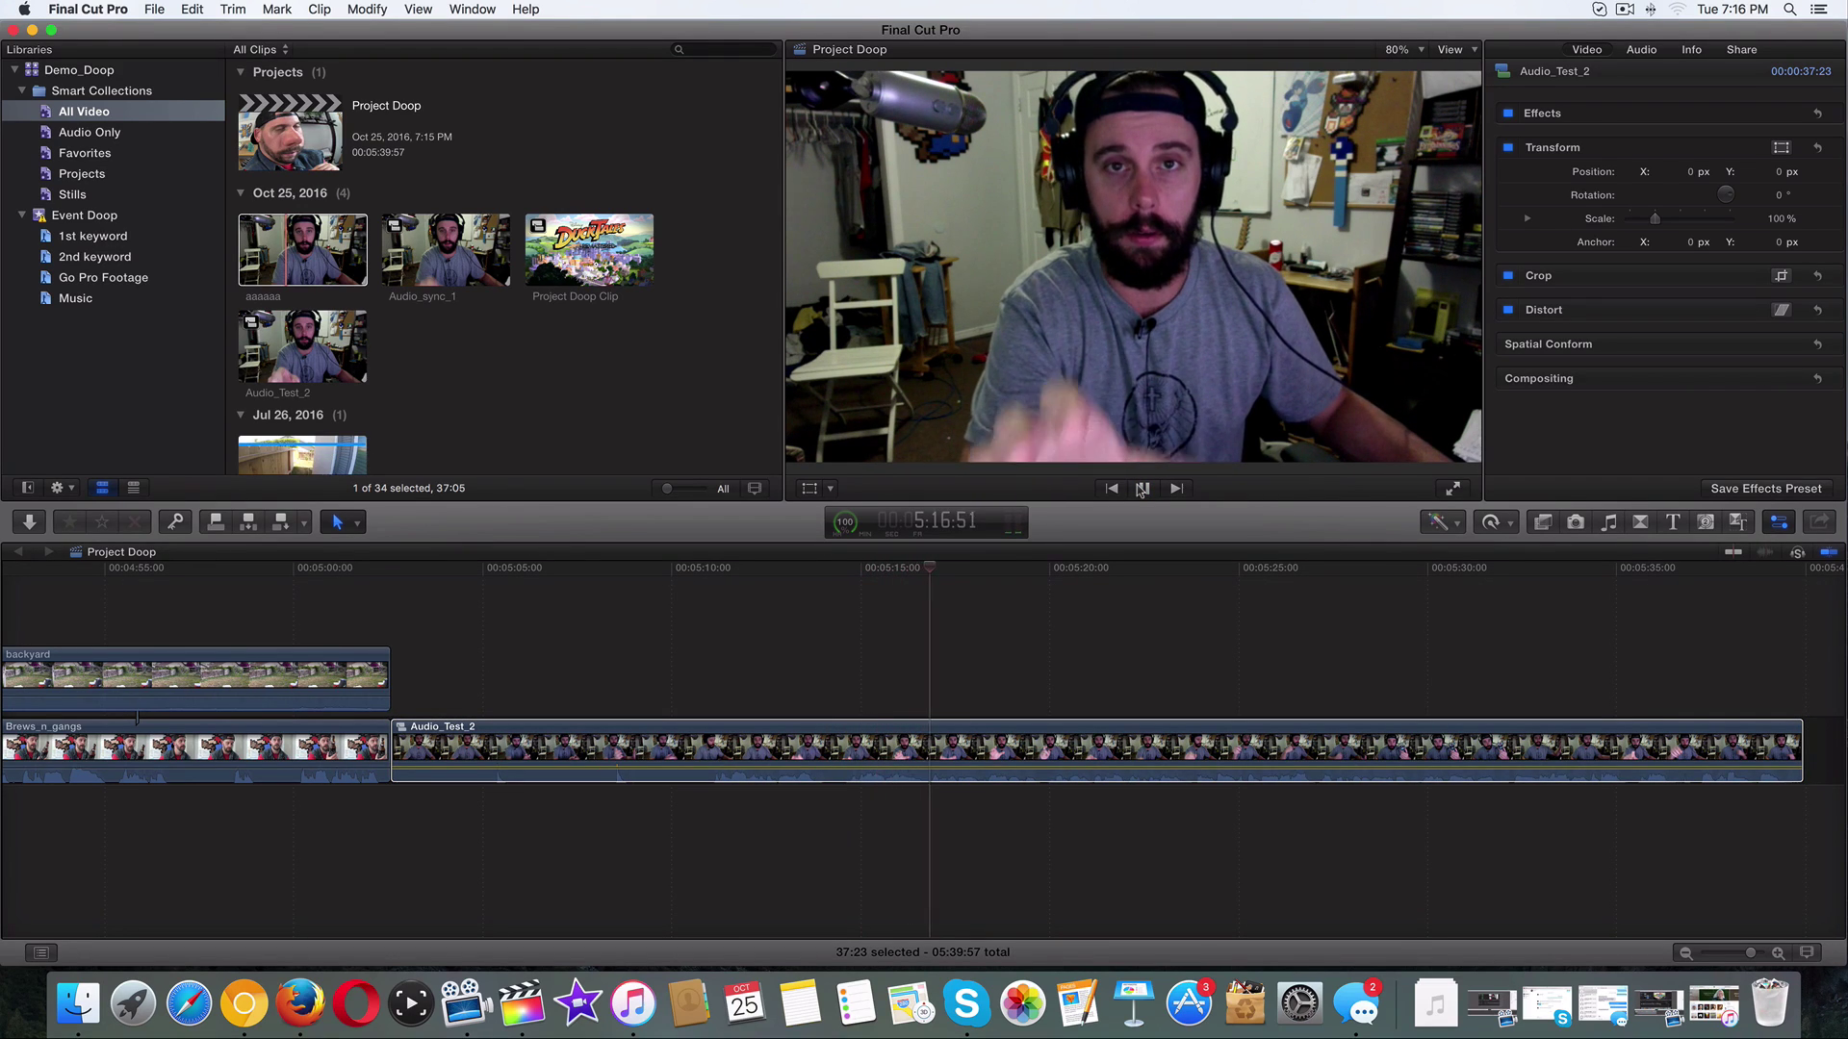
{"action": "left_click", "coordinate": [1140, 490]}
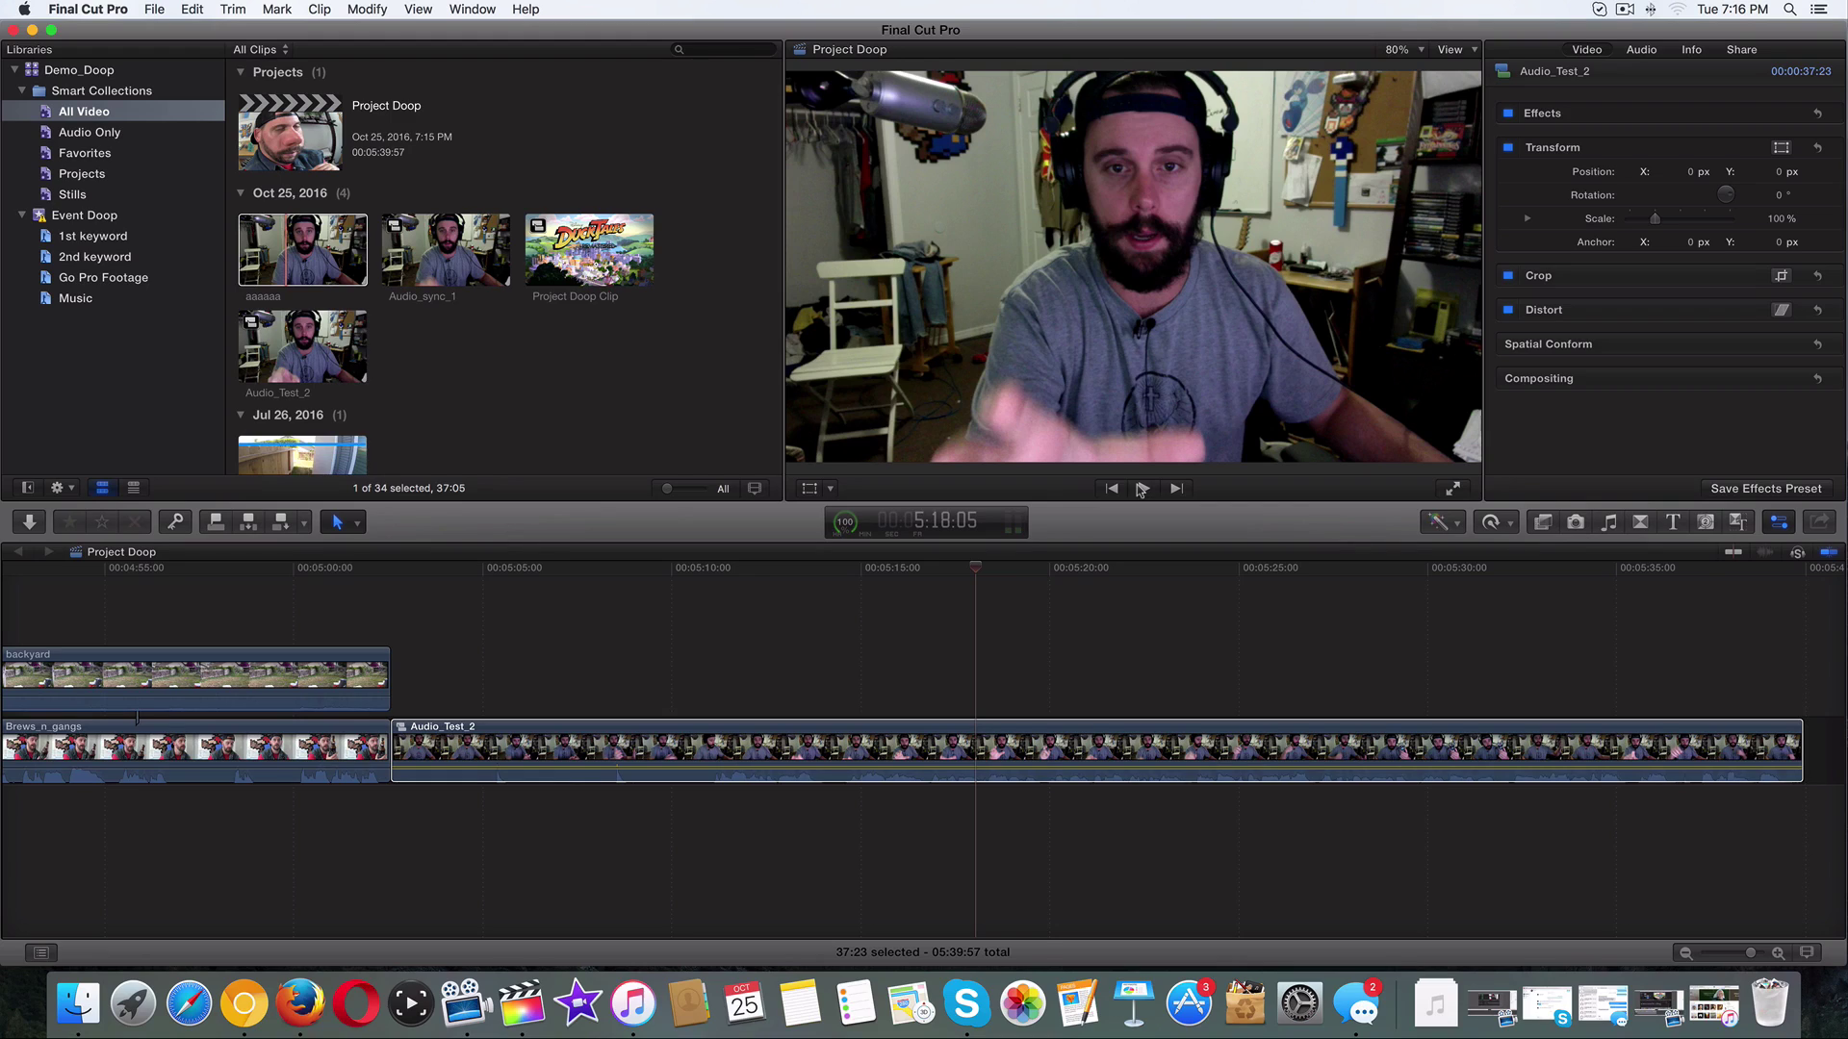